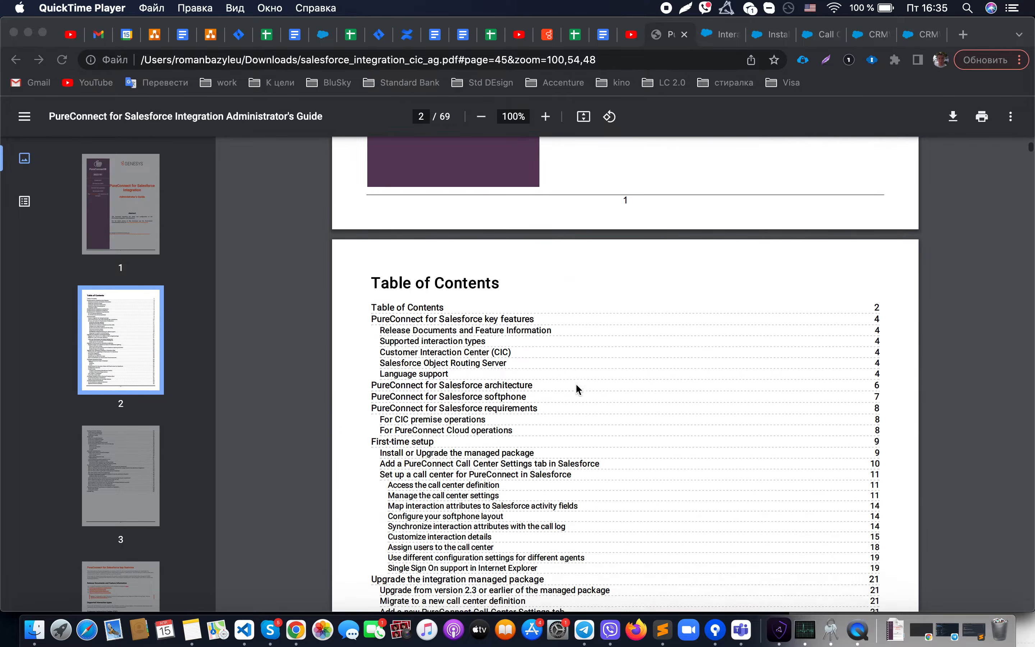
# Read through the guide's key features section and the PureConnect for Salesforce architecture diagram.
pyautogui.scroll(-5, 575, 387)
pyautogui.scroll(-15, 576, 387)
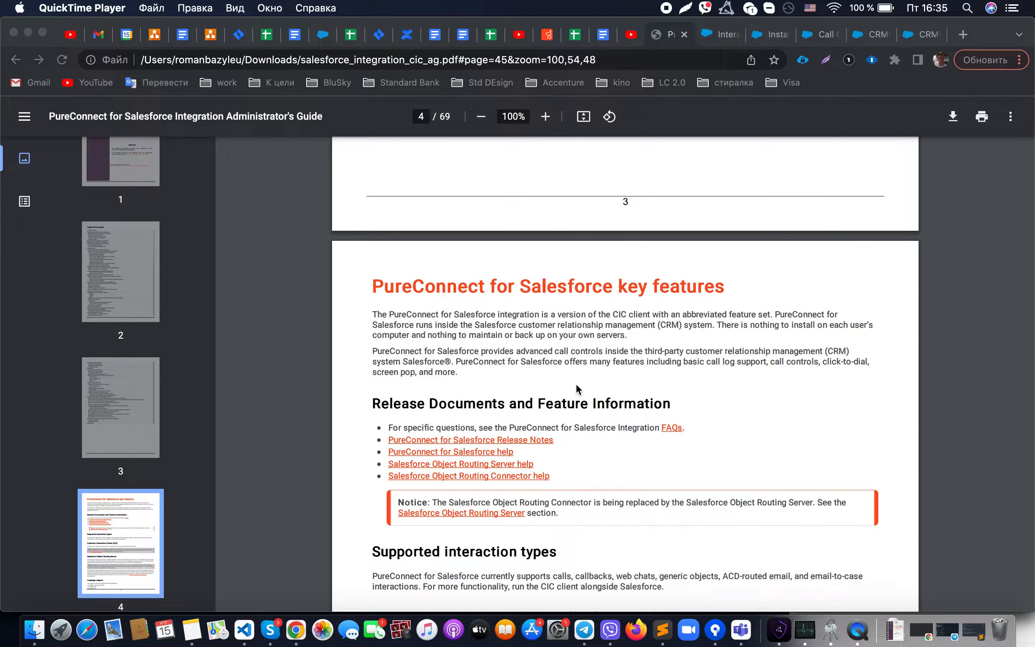
pyautogui.scroll(-2, 576, 386)
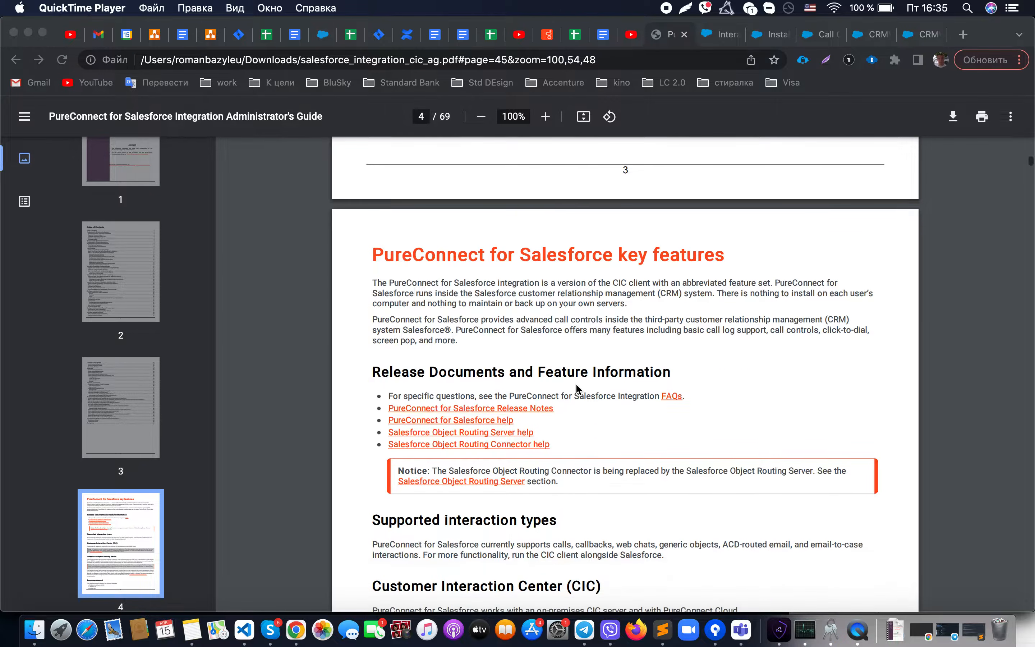
pyautogui.scroll(-2, 576, 387)
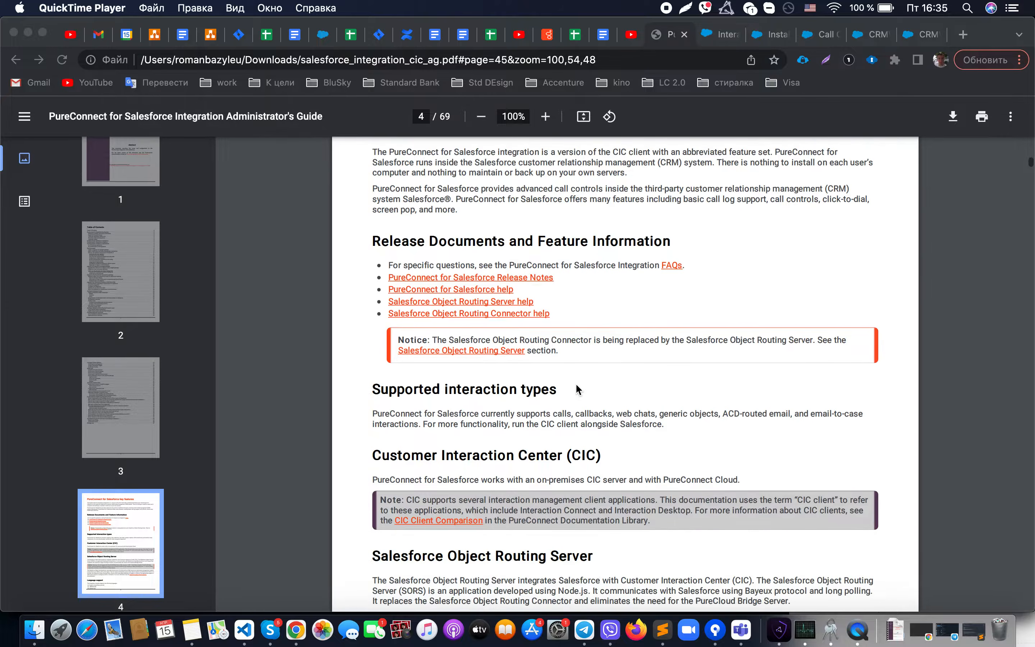
pyautogui.scroll(-2, 576, 386)
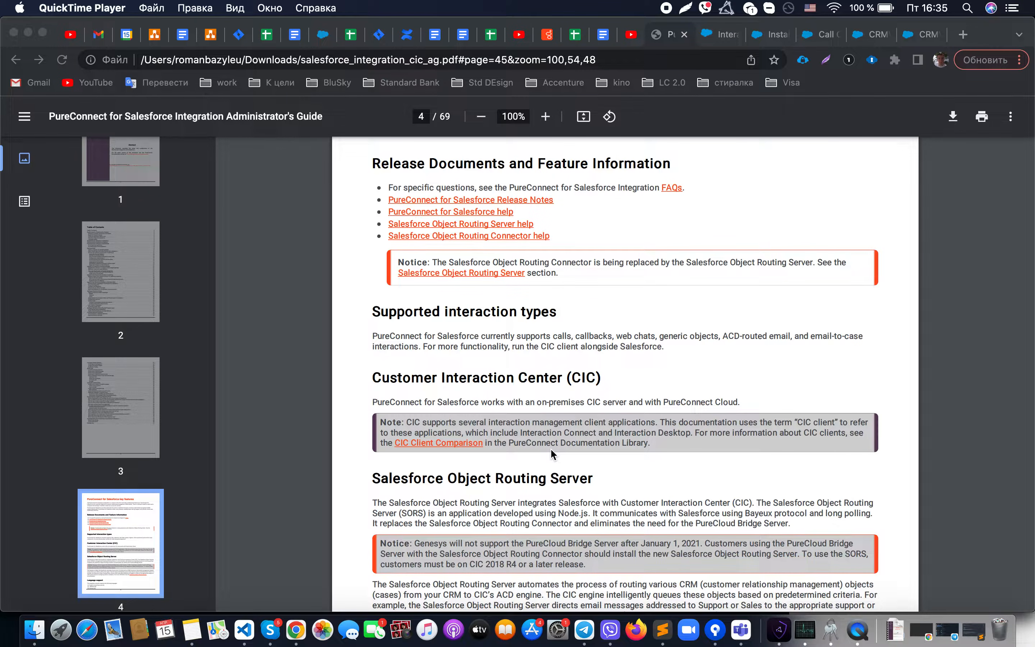
pyautogui.scroll(-3, 550, 447)
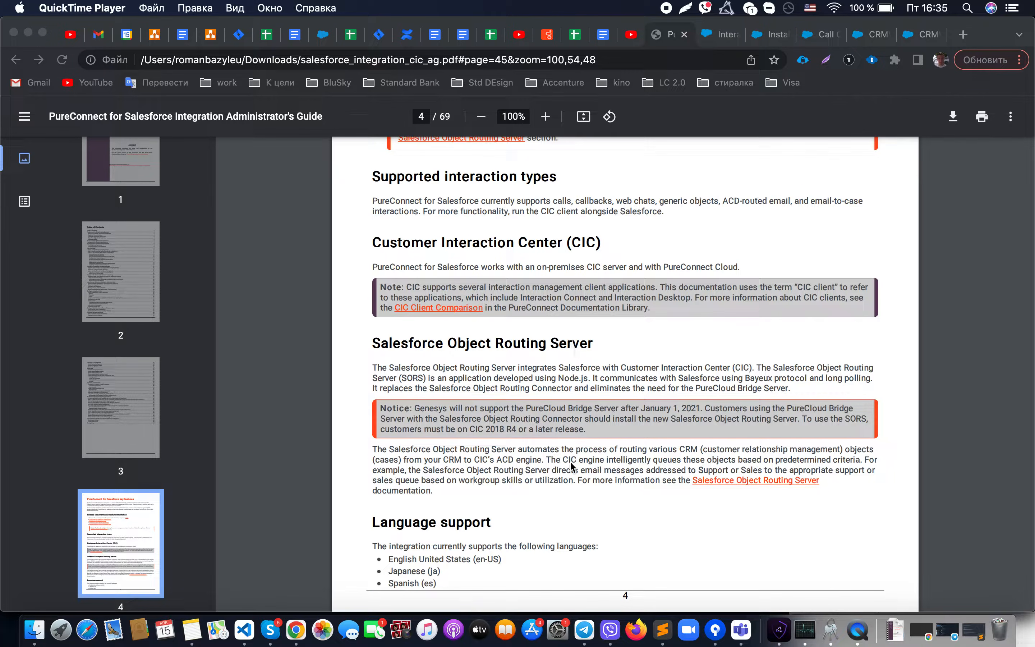
pyautogui.scroll(-7, 570, 461)
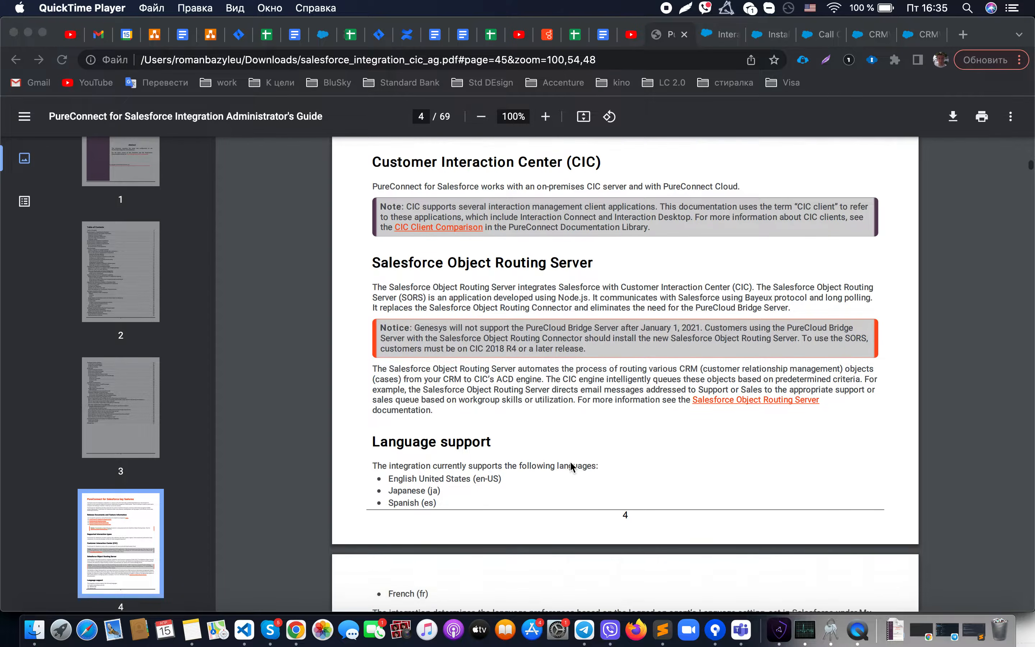
pyautogui.scroll(-20, 571, 462)
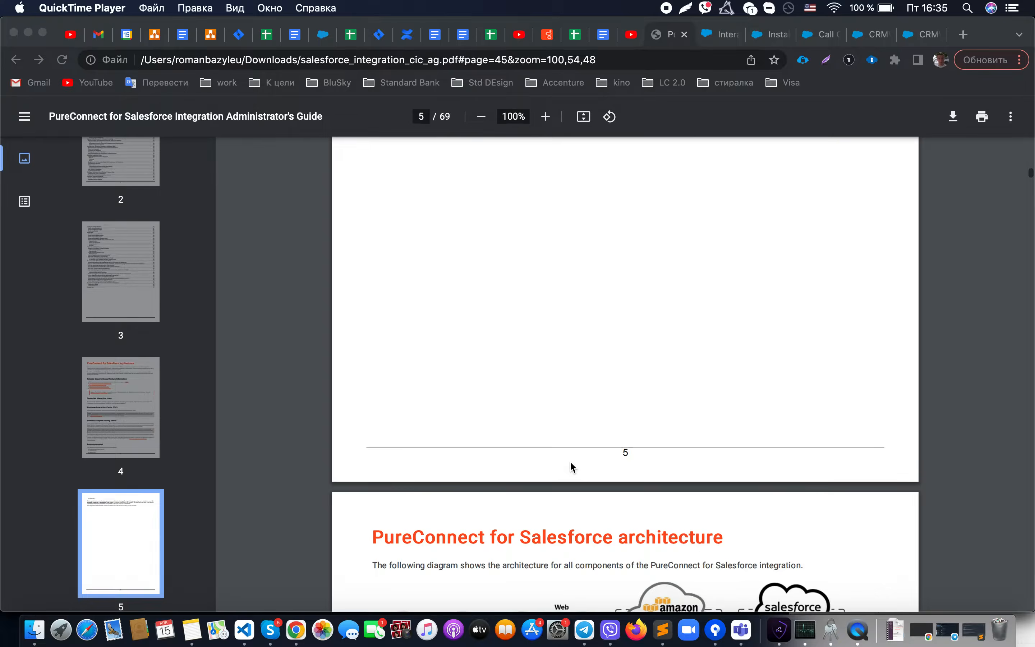
pyautogui.scroll(-3, 570, 466)
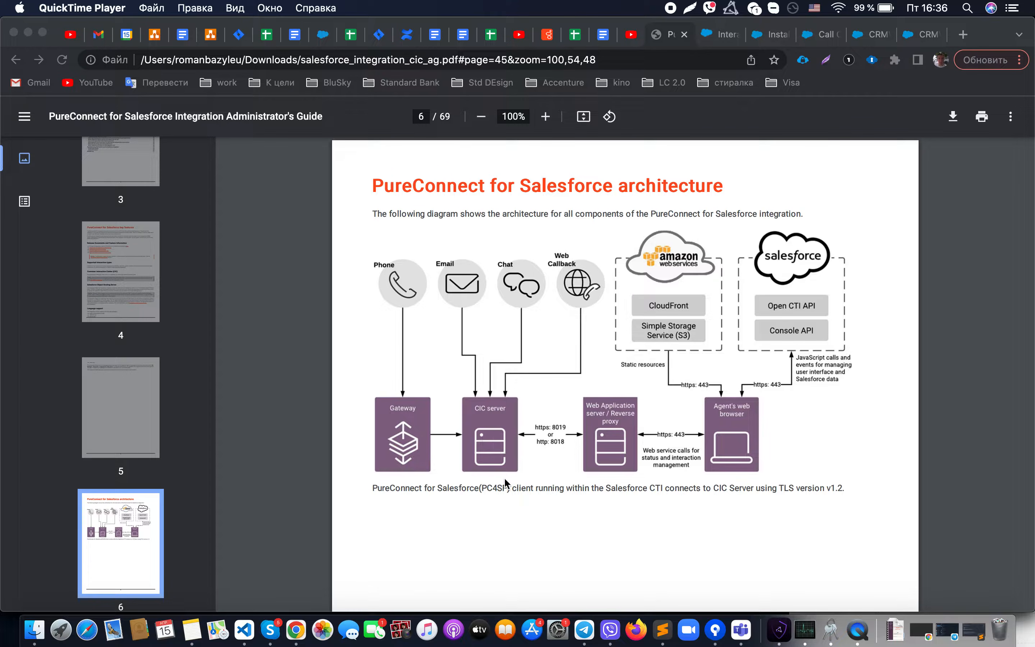
# Review the PureConnect for Salesforce softphone section describing its overlay and vertical pane forms.
pyautogui.scroll(-15, 504, 476)
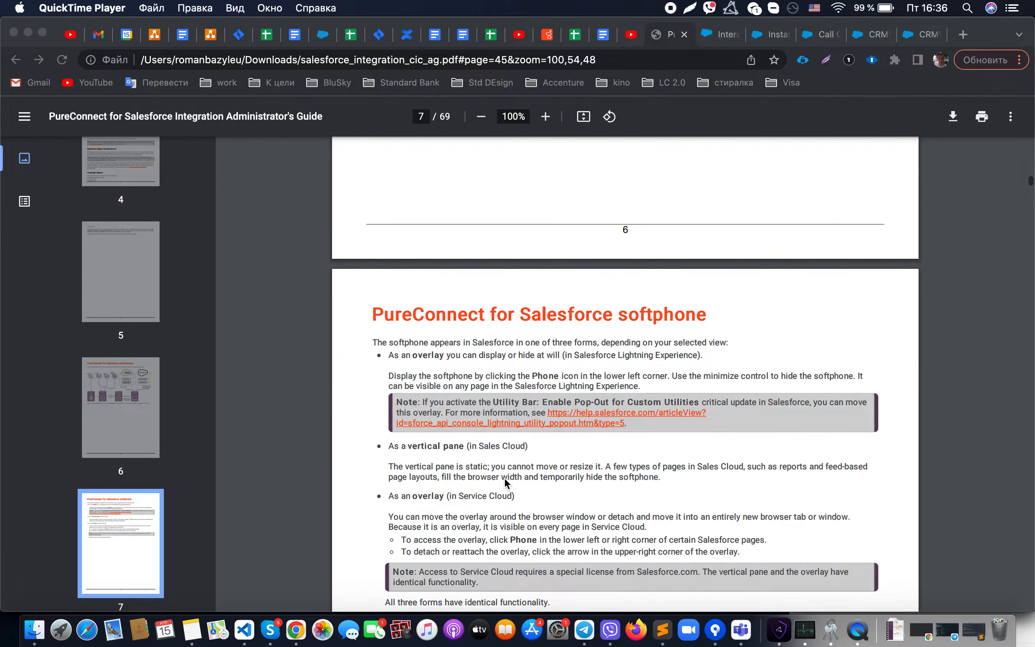
pyautogui.scroll(-2, 504, 477)
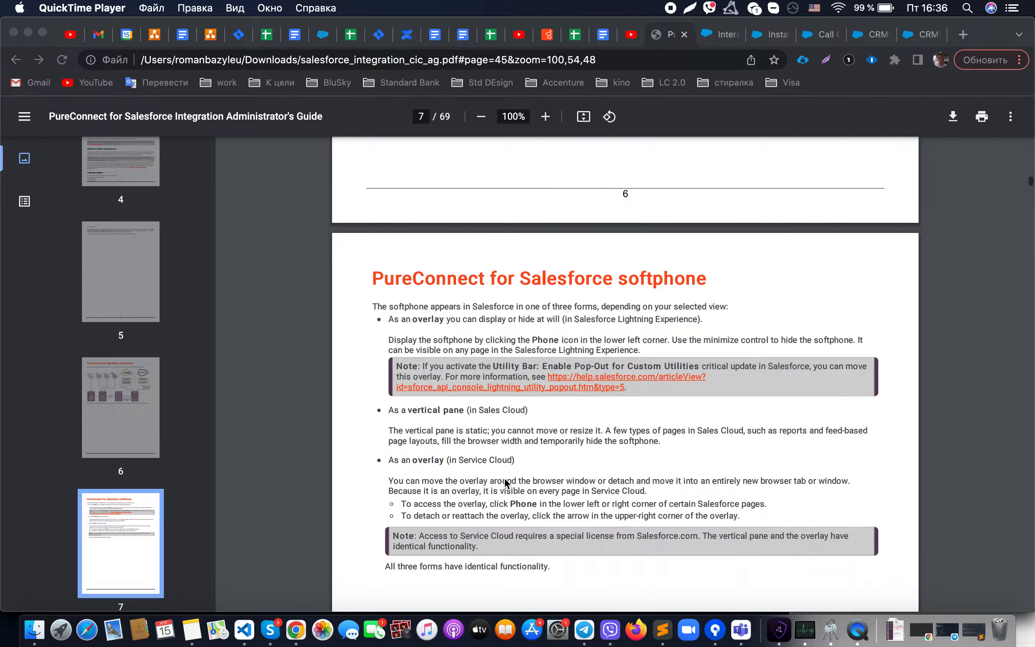
pyautogui.scroll(-3, 504, 478)
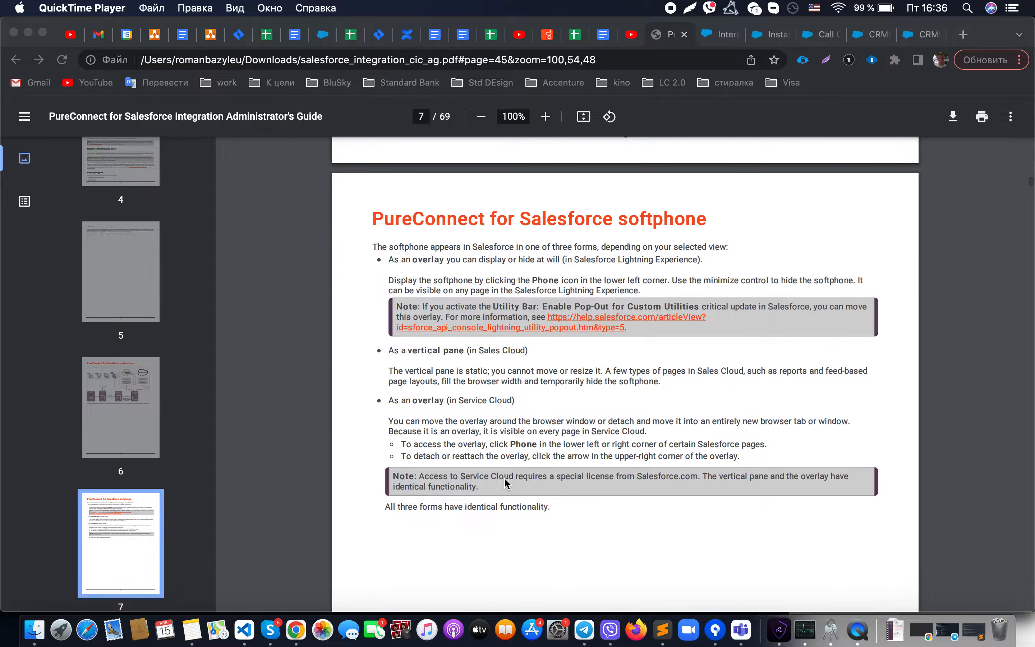
pyautogui.scroll(-10, 504, 479)
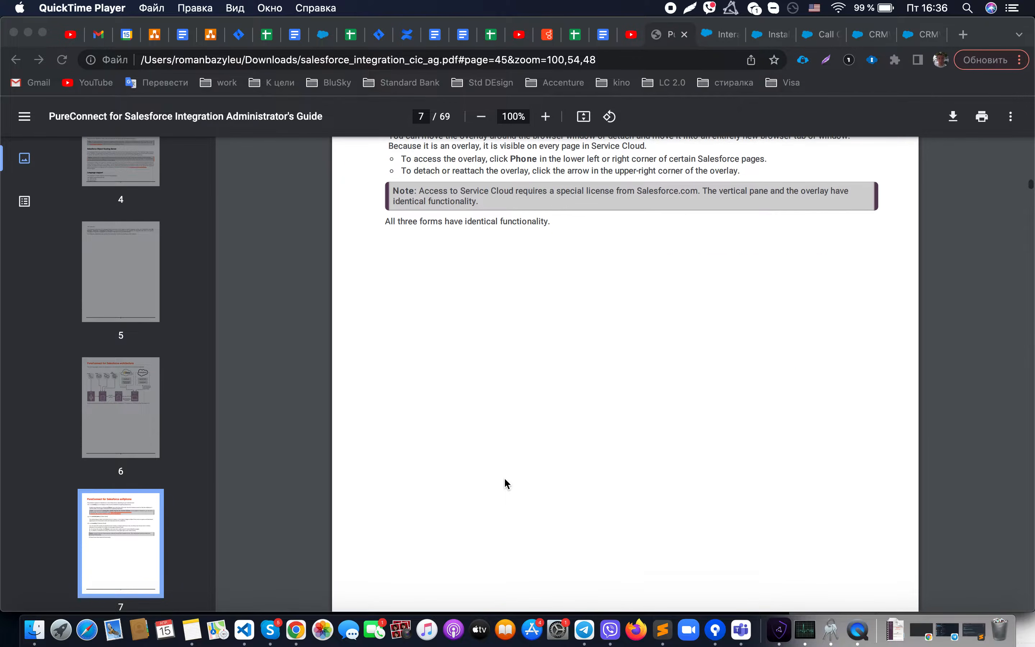
# Review the PureConnect for Salesforce requirements, including licenses, whitelisted addresses, CIC premise operations and PureConnect Cloud operations.
pyautogui.scroll(-13, 505, 479)
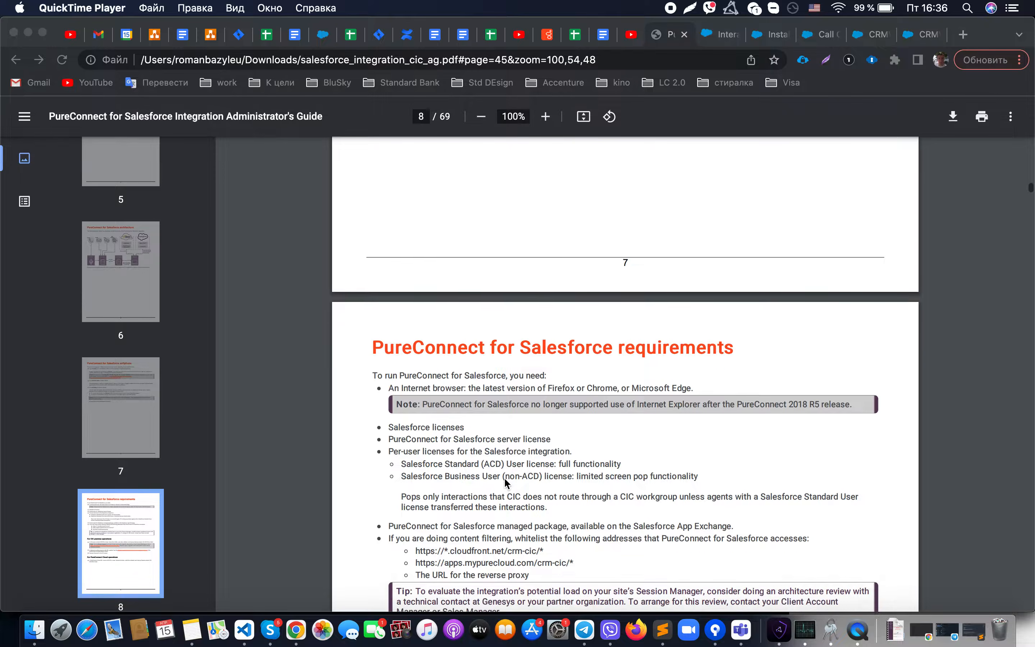
pyautogui.scroll(-3, 506, 480)
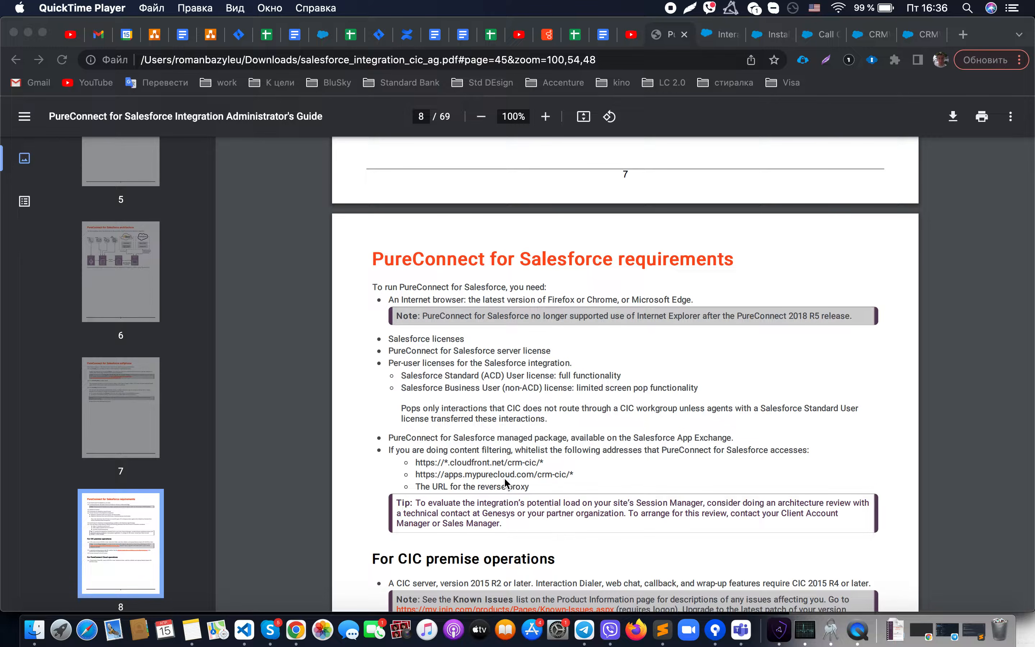
pyautogui.click(416, 350)
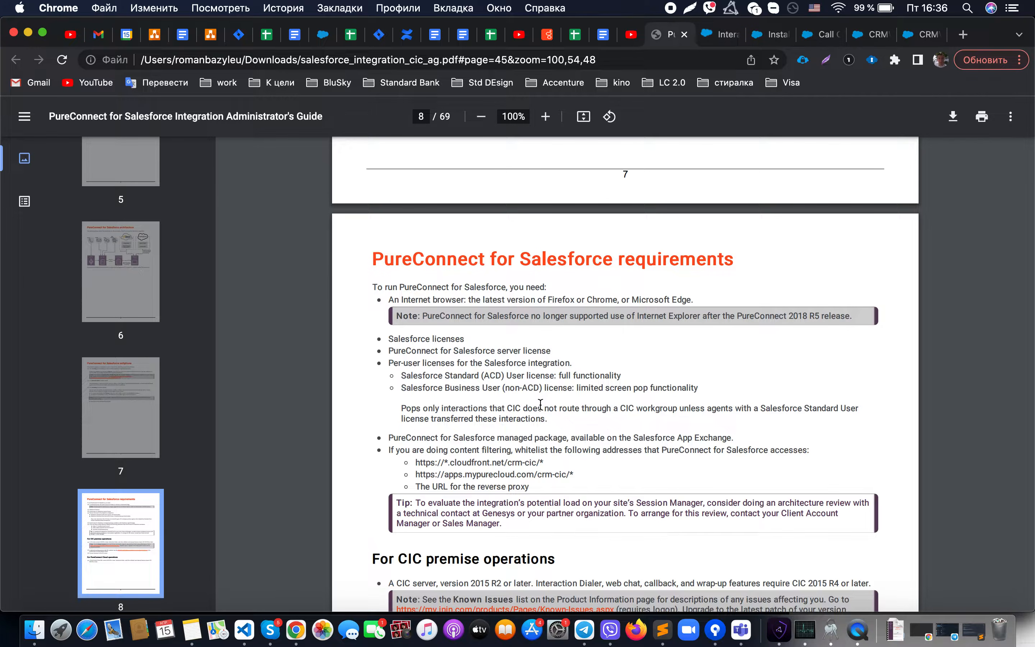
pyautogui.scroll(-3, 540, 404)
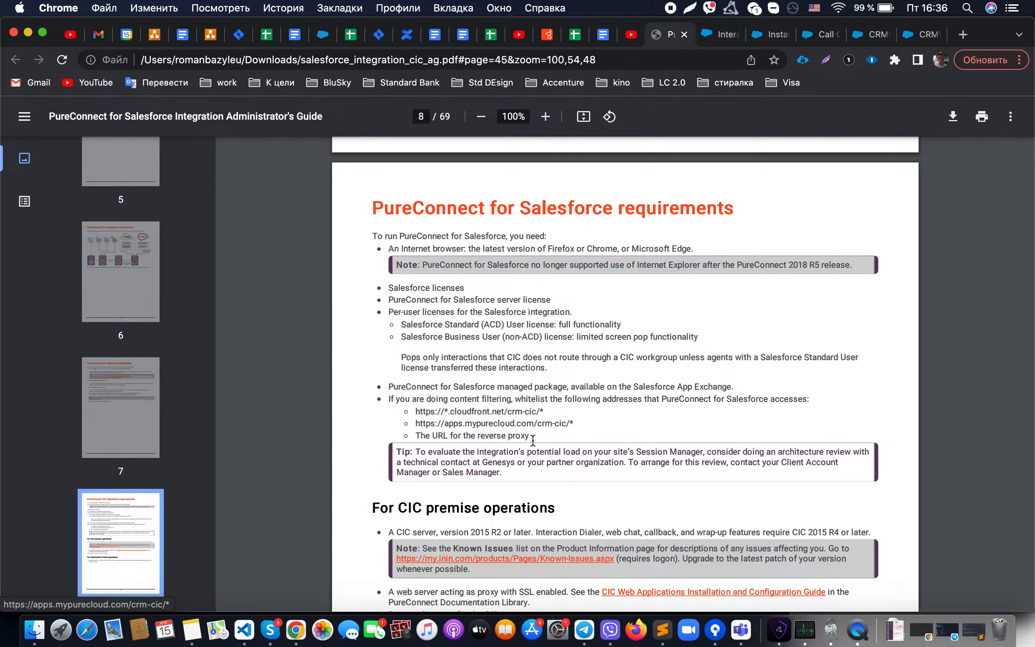
pyautogui.scroll(-2, 533, 439)
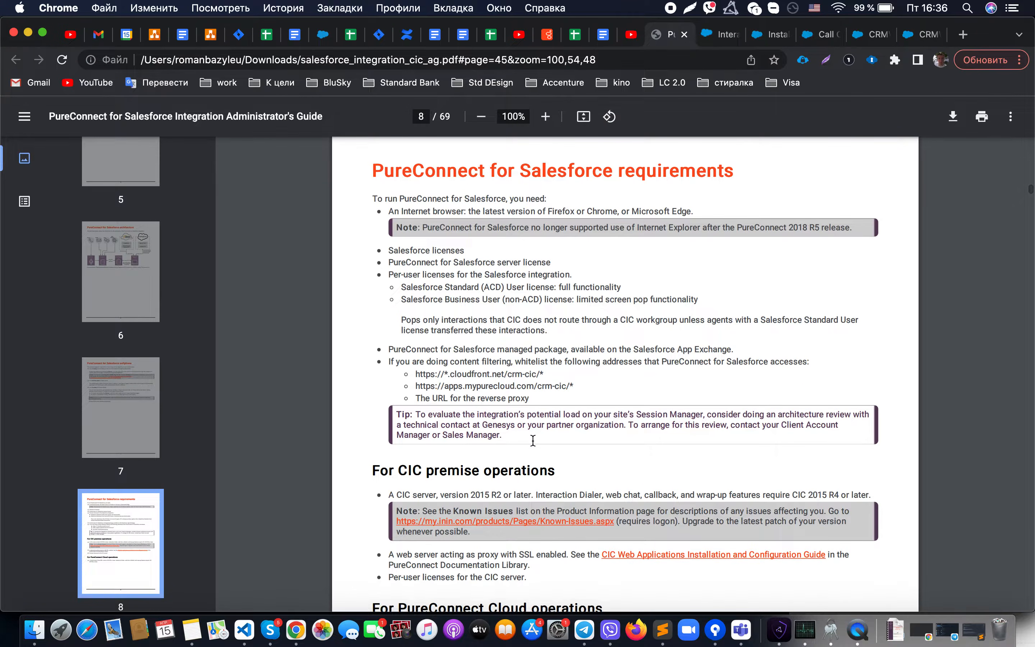
pyautogui.scroll(-10, 533, 440)
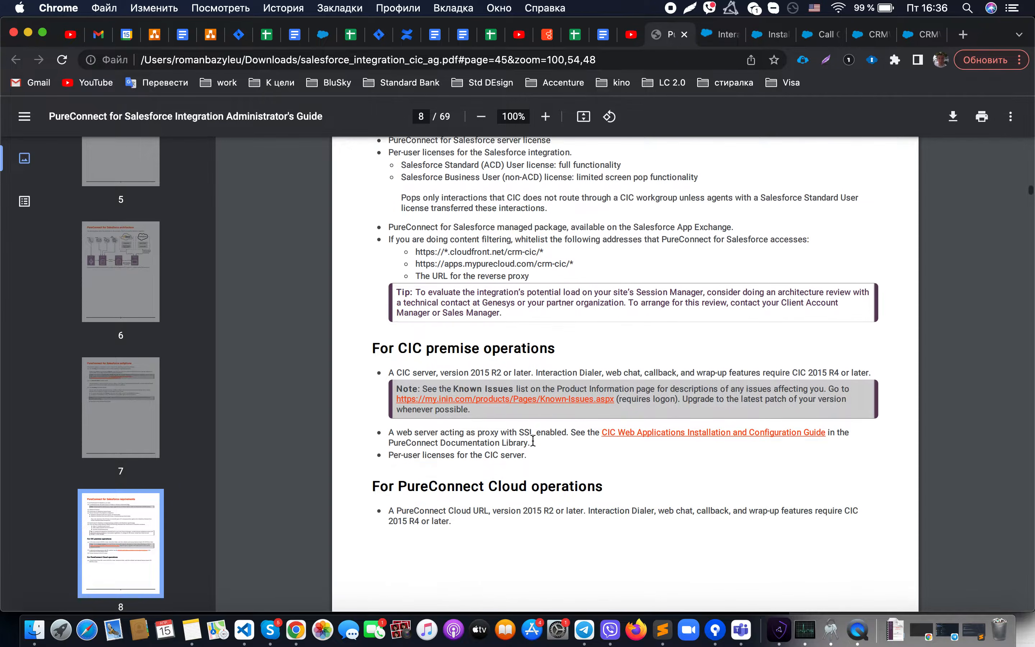
# Find the First-time setup section in the guide and view the PureConnect for Salesforce listing on AppExchange.
pyautogui.scroll(-18, 533, 440)
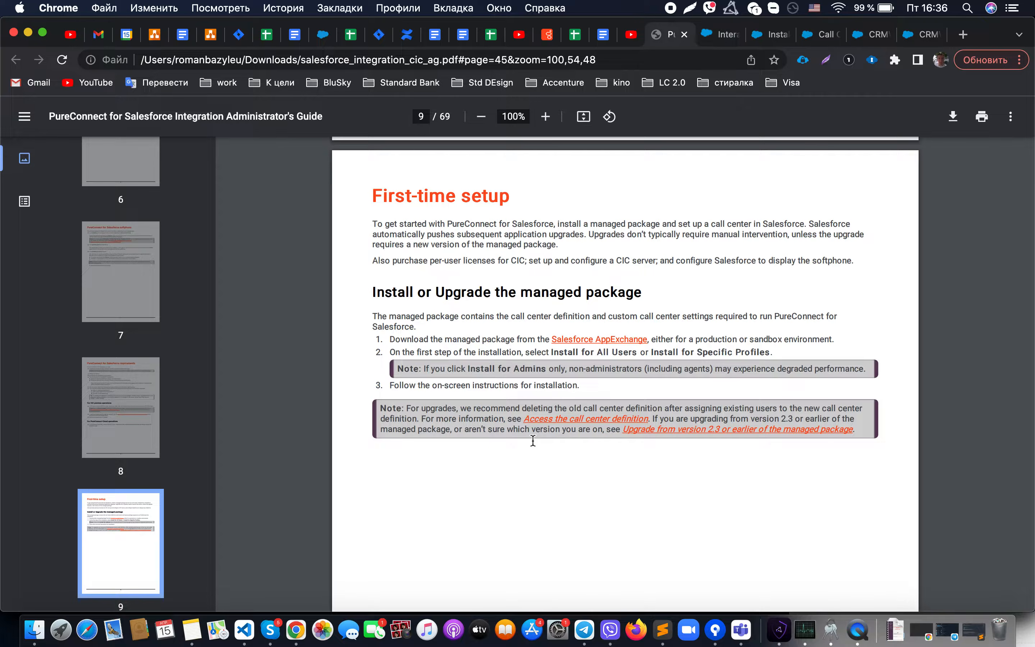
pyautogui.keyDown('super'); pyautogui.click(621, 338); pyautogui.keyUp('super')
pyautogui.click(710, 34)
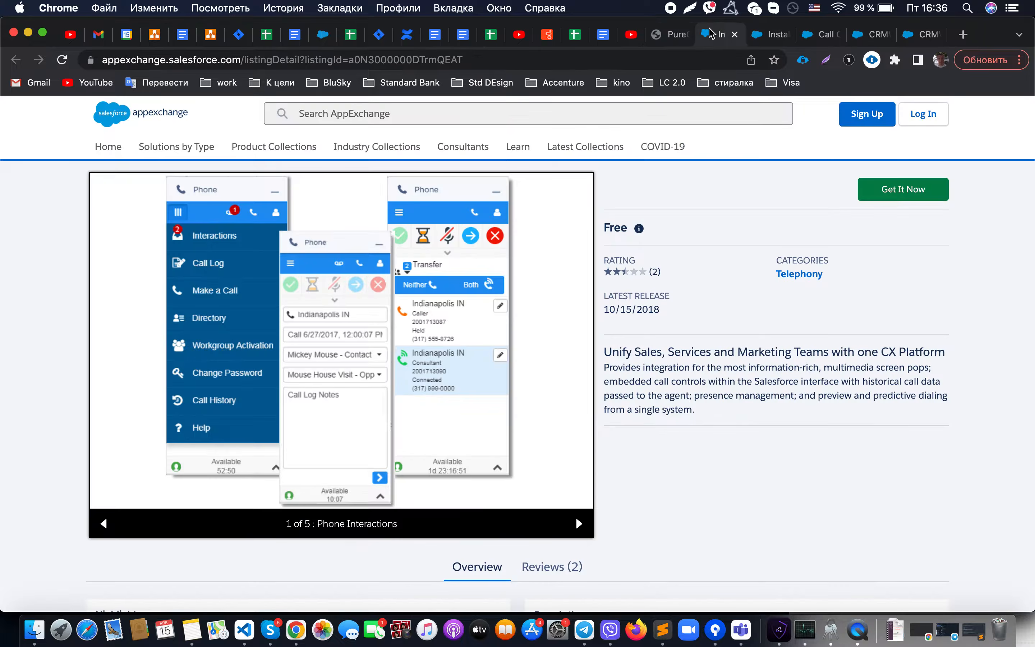
pyautogui.scroll(2, 610, 252)
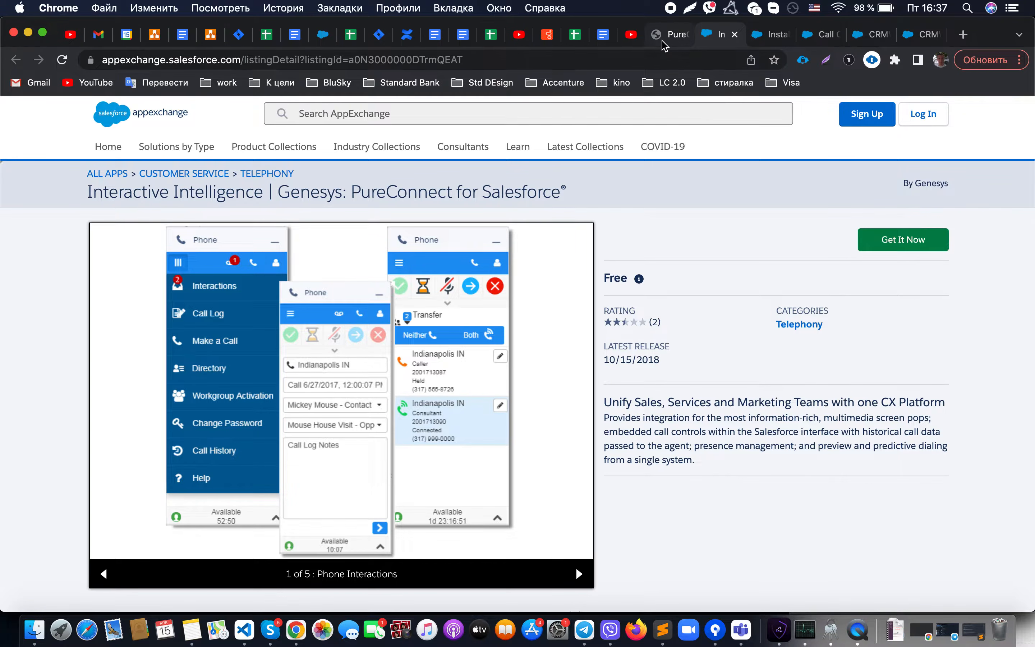
# Return to the guide, examine the managed package installation options and continue to the Call Center Settings tab section.
pyautogui.click(674, 34)
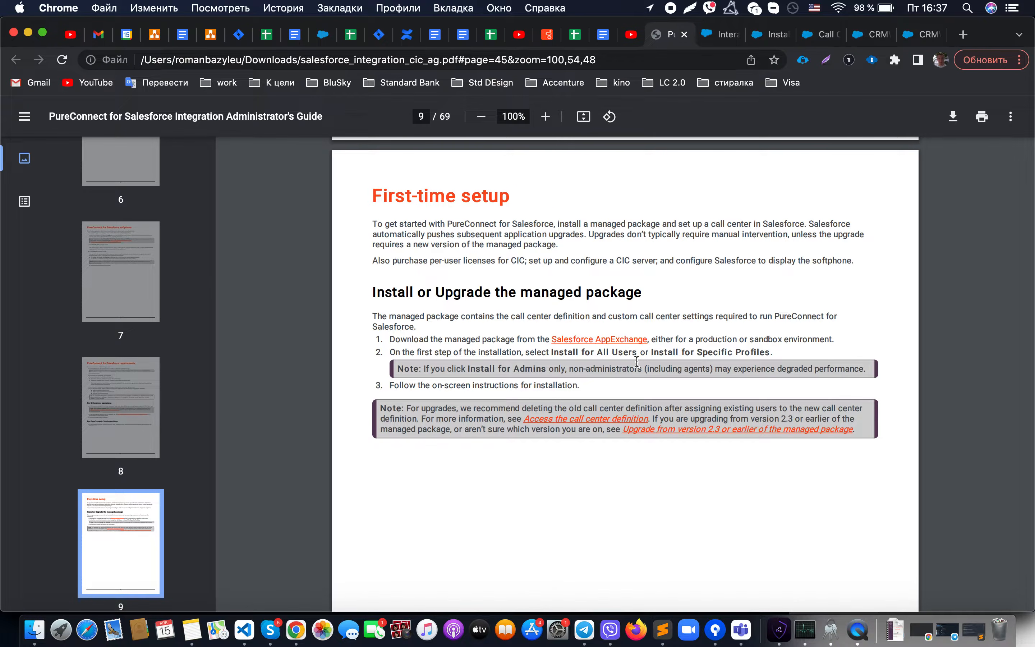
pyautogui.moveTo(696, 353); pyautogui.dragTo(772, 359)
pyautogui.scroll(-10, 630, 472)
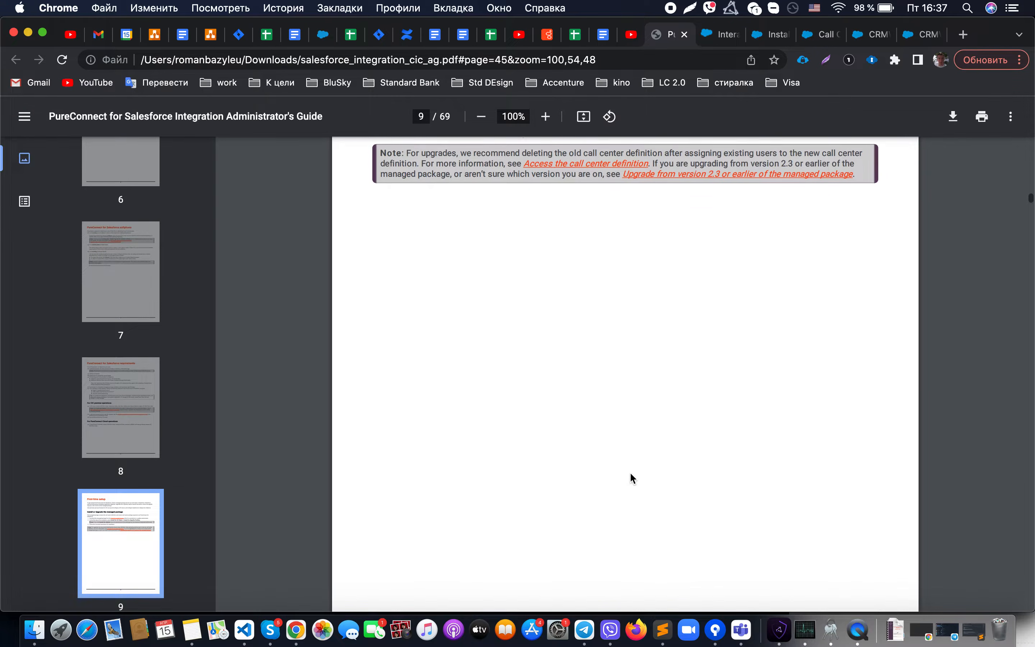
pyautogui.scroll(-6, 631, 474)
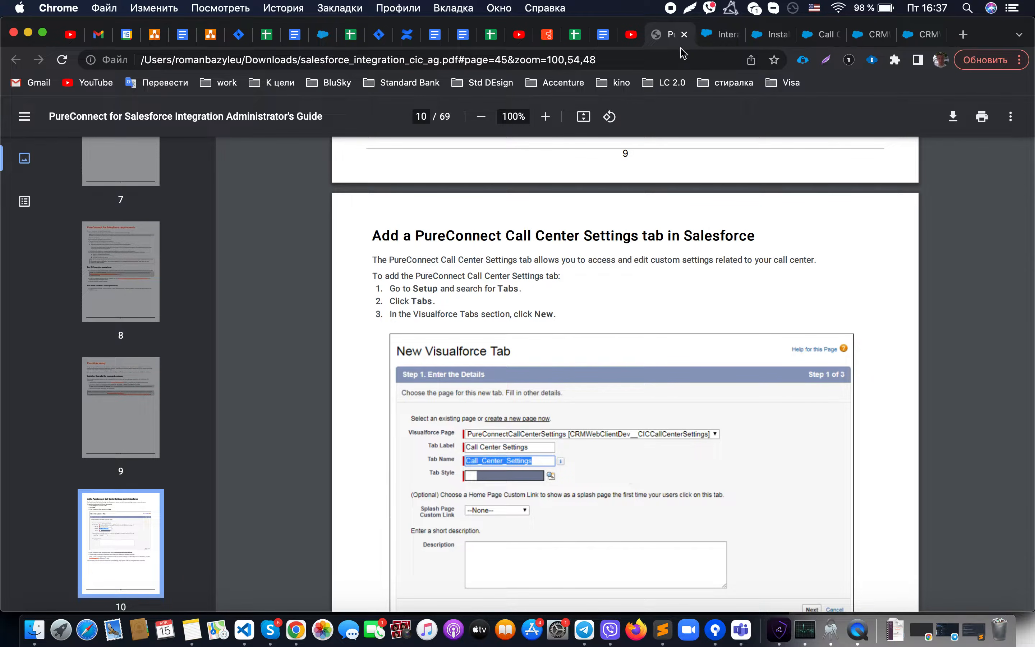
# Check the CIC for Salesforce entry in Salesforce's Installed Packages and the PureConnect for Salesforce Lightning call center's details.
pyautogui.click(722, 35)
pyautogui.click(761, 38)
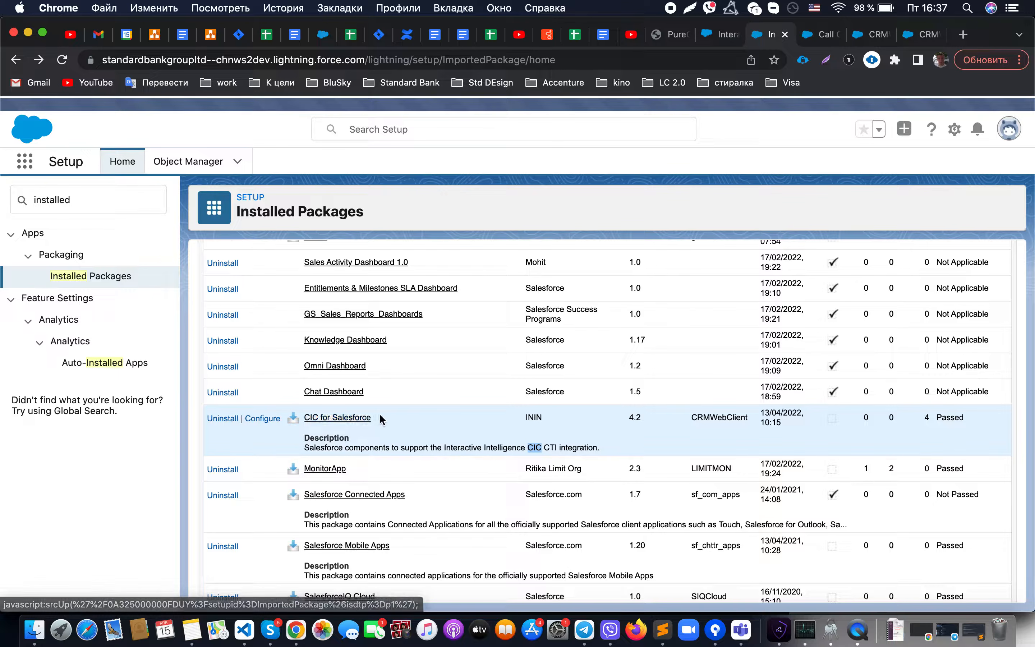
pyautogui.click(807, 36)
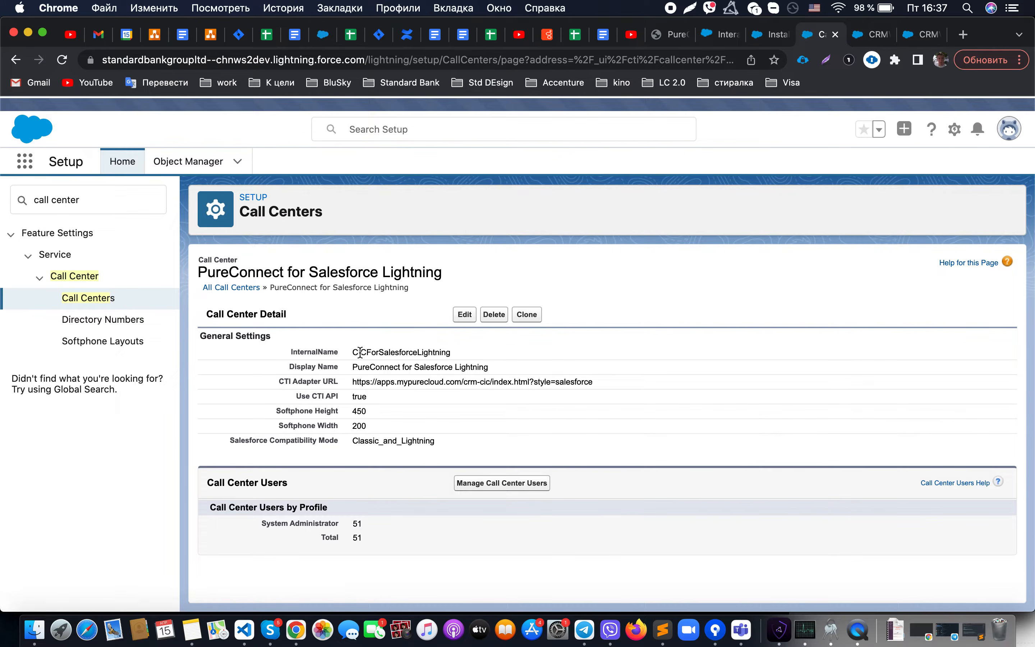
pyautogui.moveTo(353, 354); pyautogui.dragTo(436, 362)
pyautogui.click(467, 349)
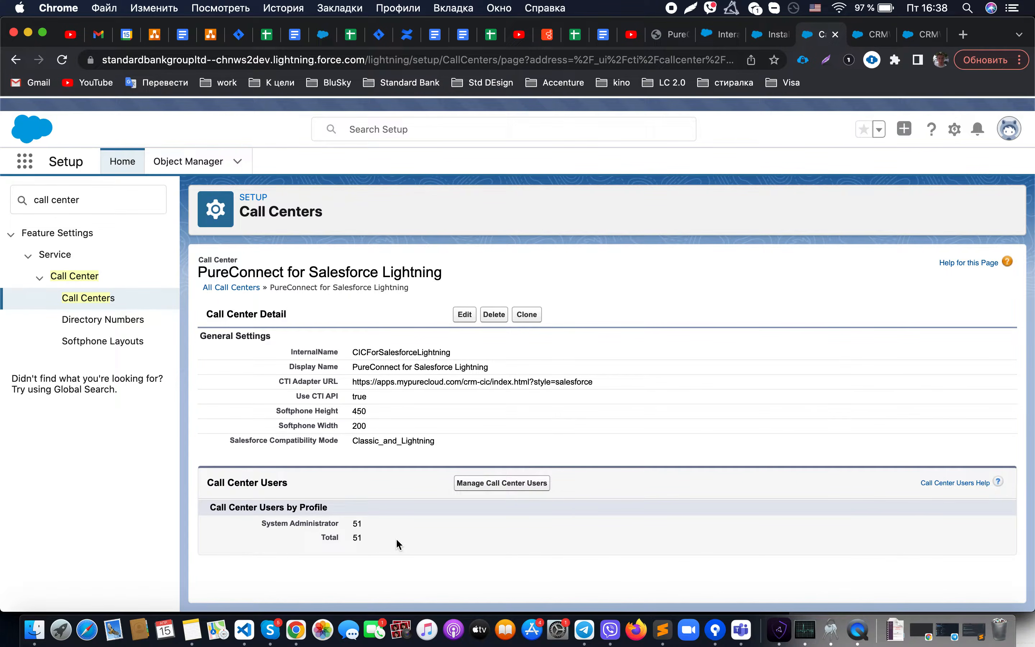
# Go back to the guide and read how to add the PureConnect Call Center Settings tab and set up a call center.
pyautogui.click(674, 38)
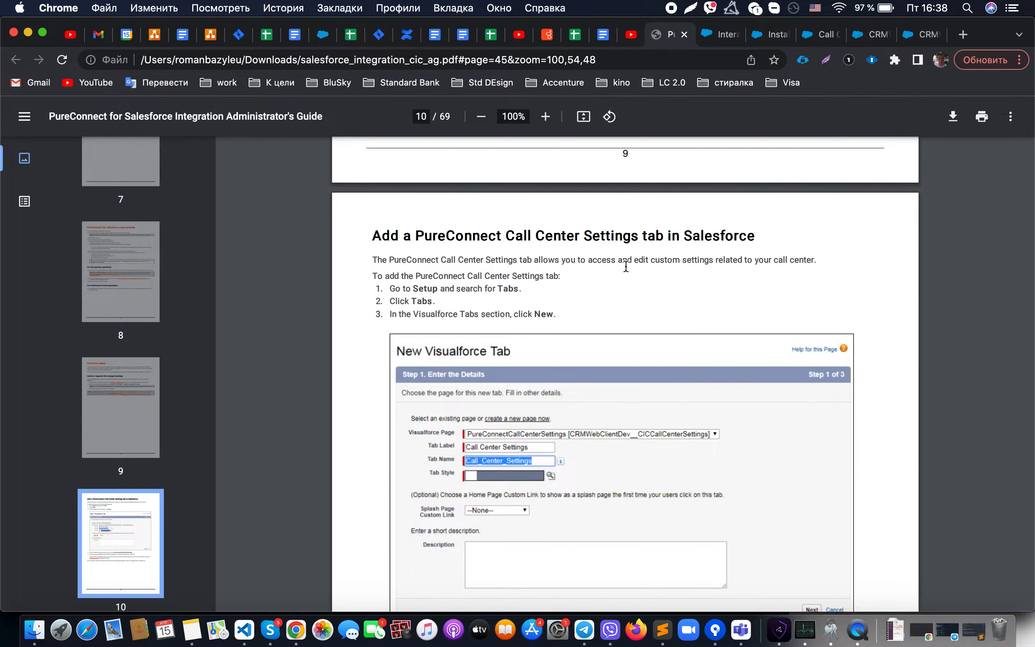
pyautogui.scroll(-1, 626, 267)
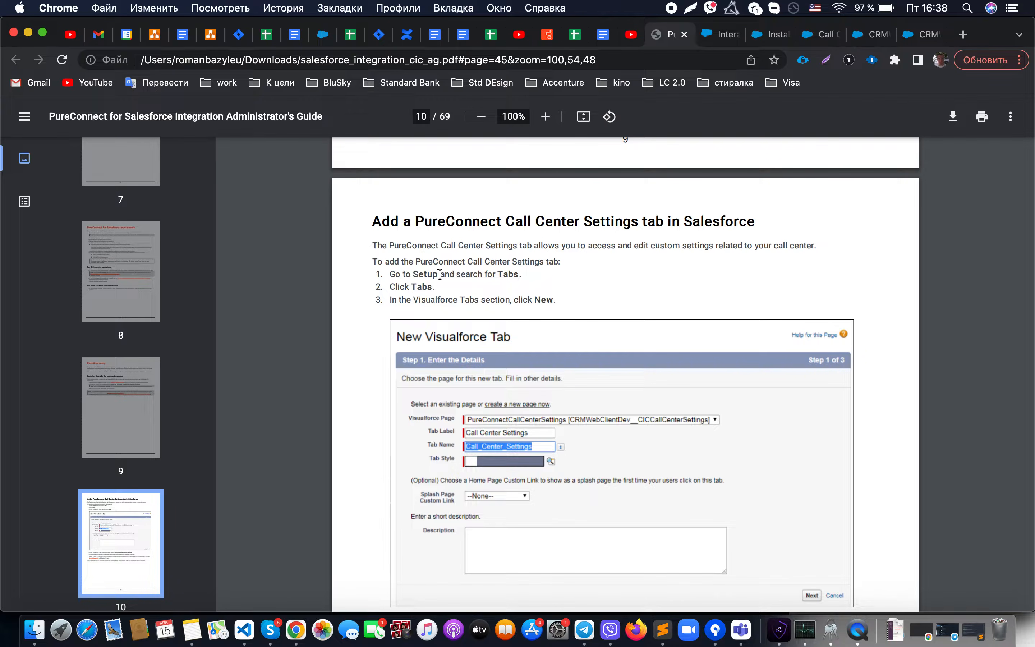
pyautogui.scroll(-2, 440, 273)
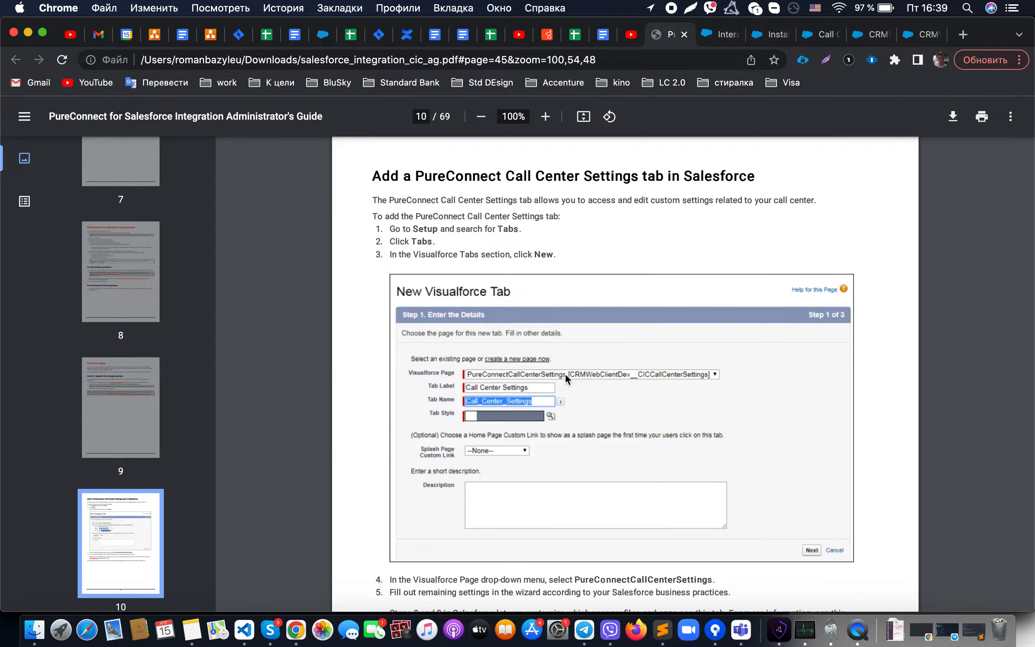
pyautogui.scroll(-10, 569, 379)
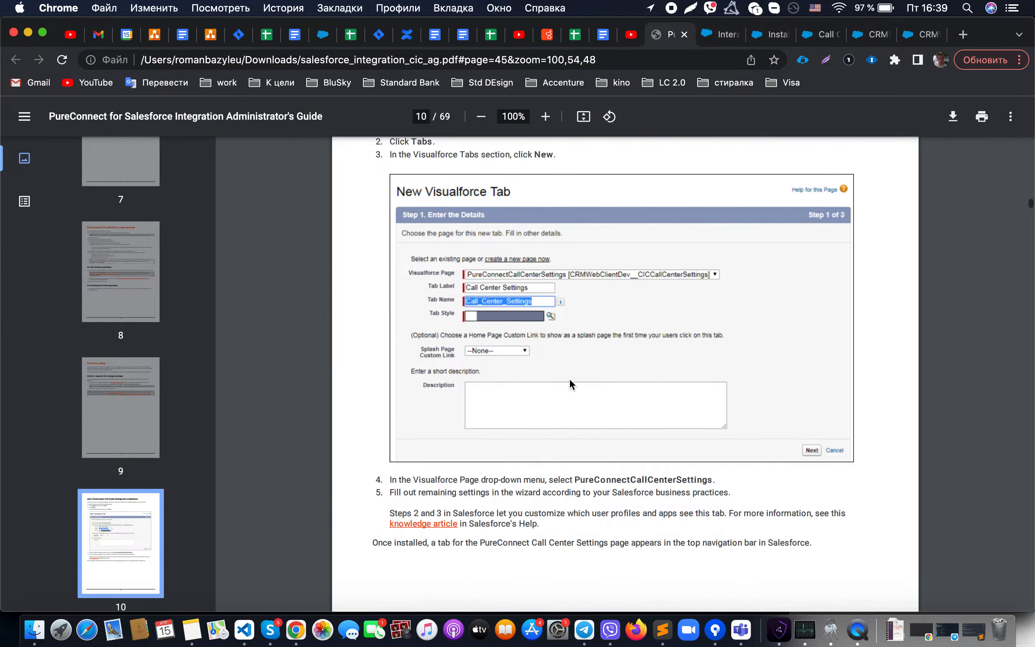
pyautogui.scroll(-8, 569, 380)
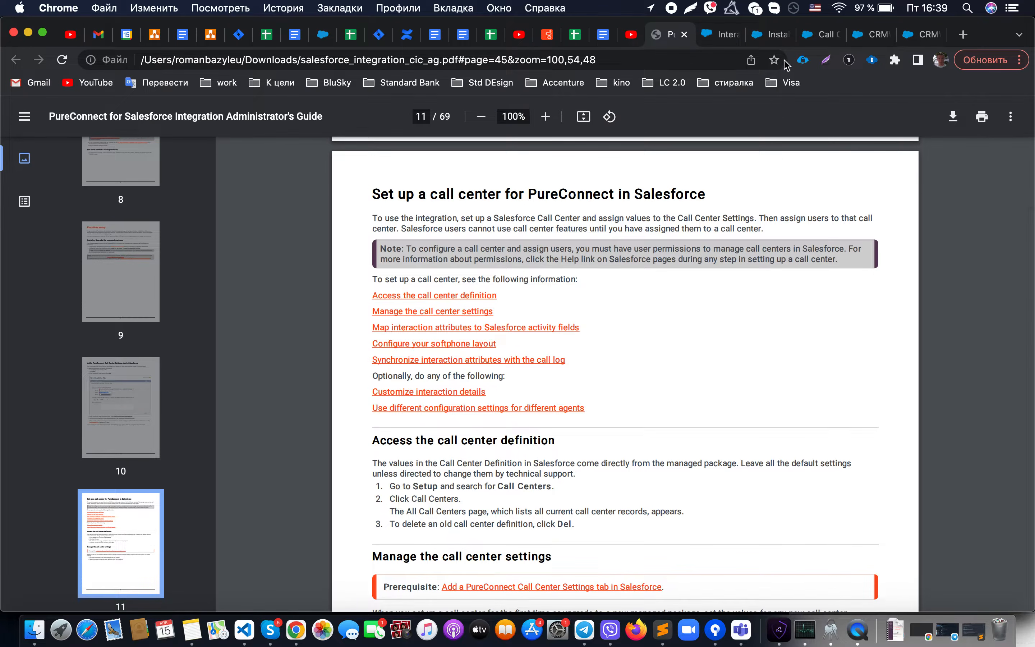
# Show the Pure Connect Call Center Settings page in Service Cloud with the Nam PureConnect Call Center settings.
pyautogui.click(810, 35)
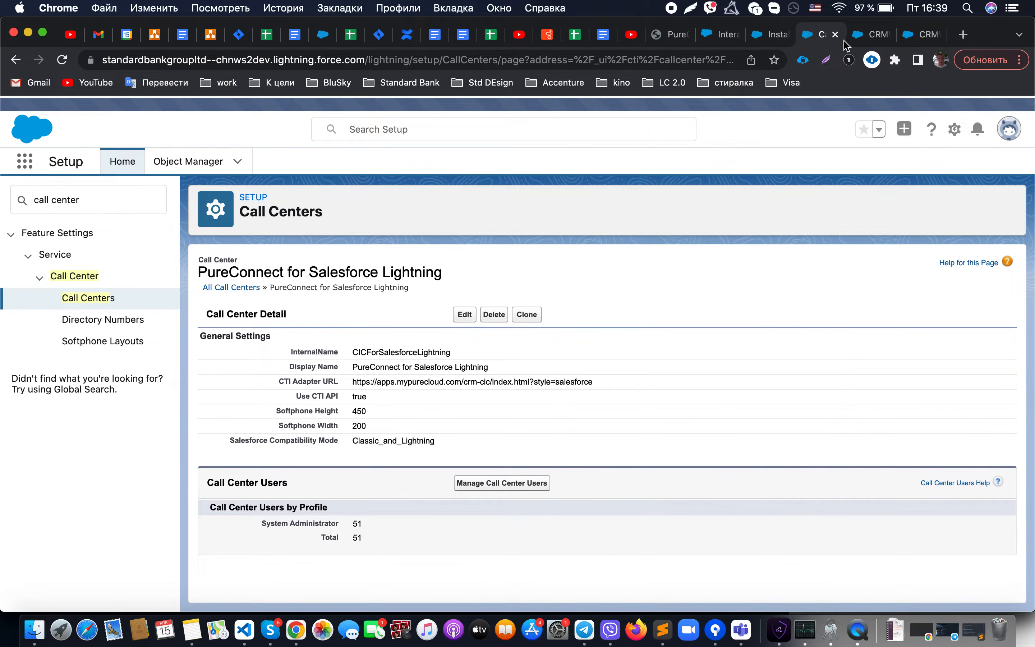
pyautogui.click(778, 38)
pyautogui.click(862, 37)
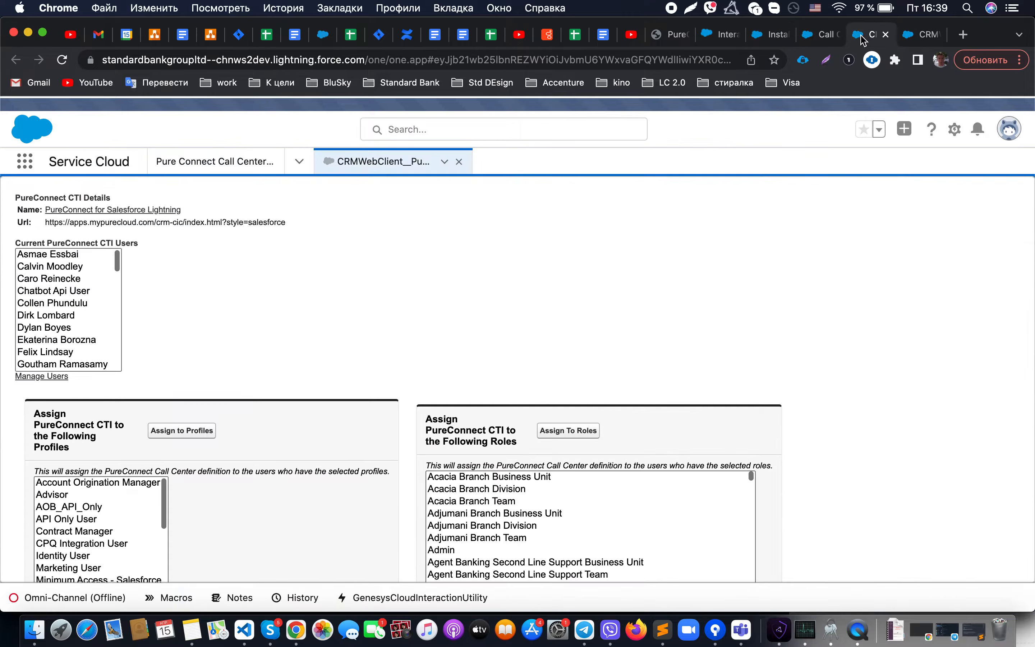
pyautogui.click(921, 34)
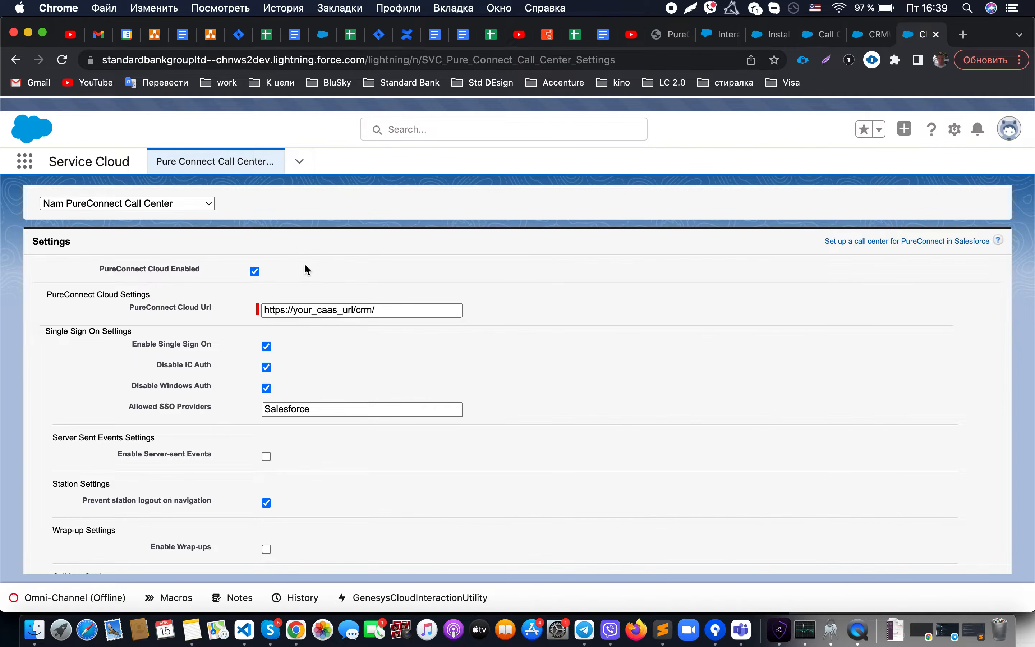
# Disable PureConnect Cloud Enabled for the Nam PureConnect Call Center to show its Server Settings fields, and enable it again.
pyautogui.scroll(1, 304, 263)
pyautogui.scroll(1, 226, 266)
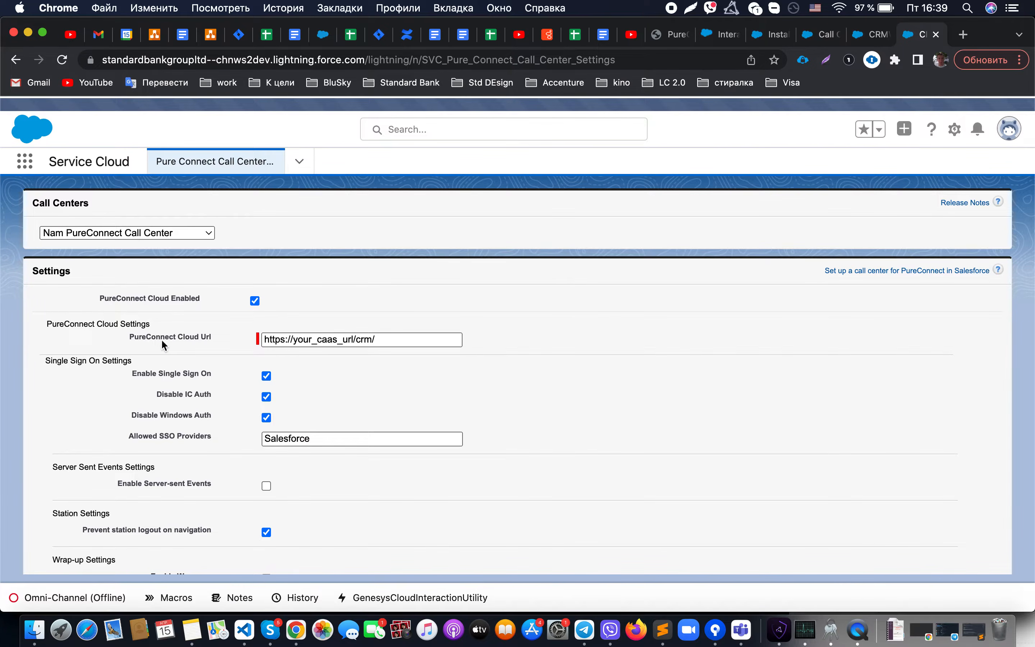
pyautogui.click(257, 299)
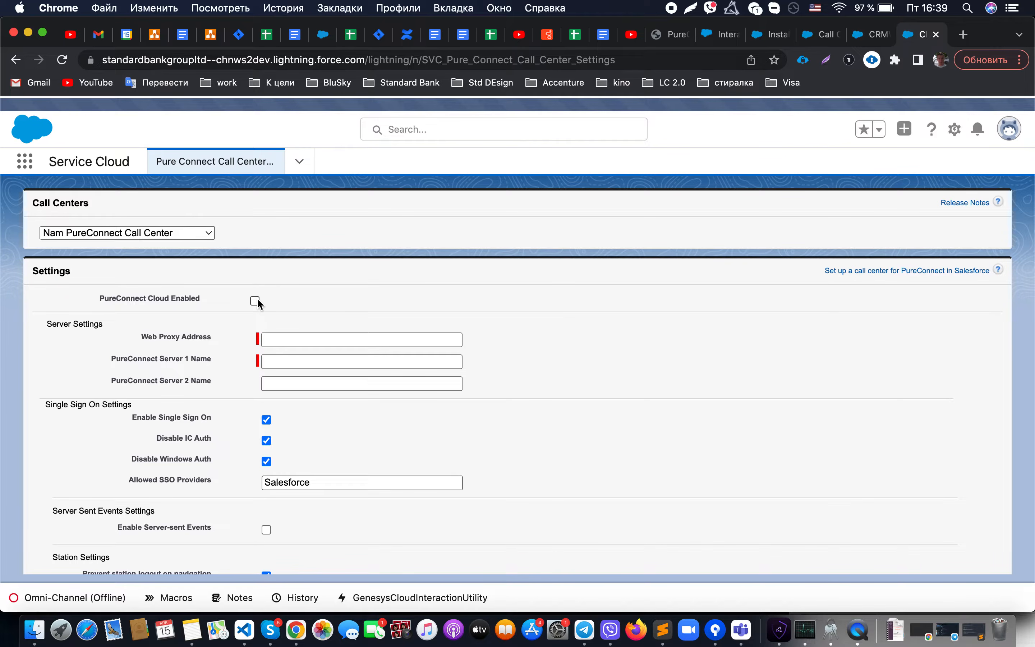
pyautogui.click(295, 358)
pyautogui.click(255, 302)
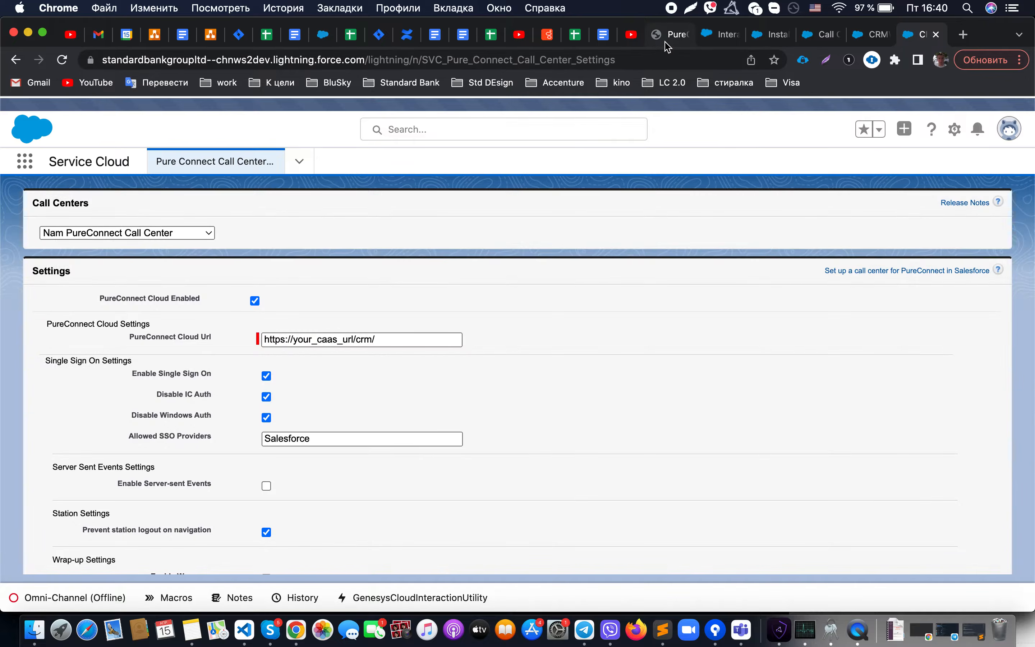
# Revisit the integration guide, the AppExchange listing, the Installed Packages page and the PureConnect for Salesforce Lightning call center details.
pyautogui.click(665, 42)
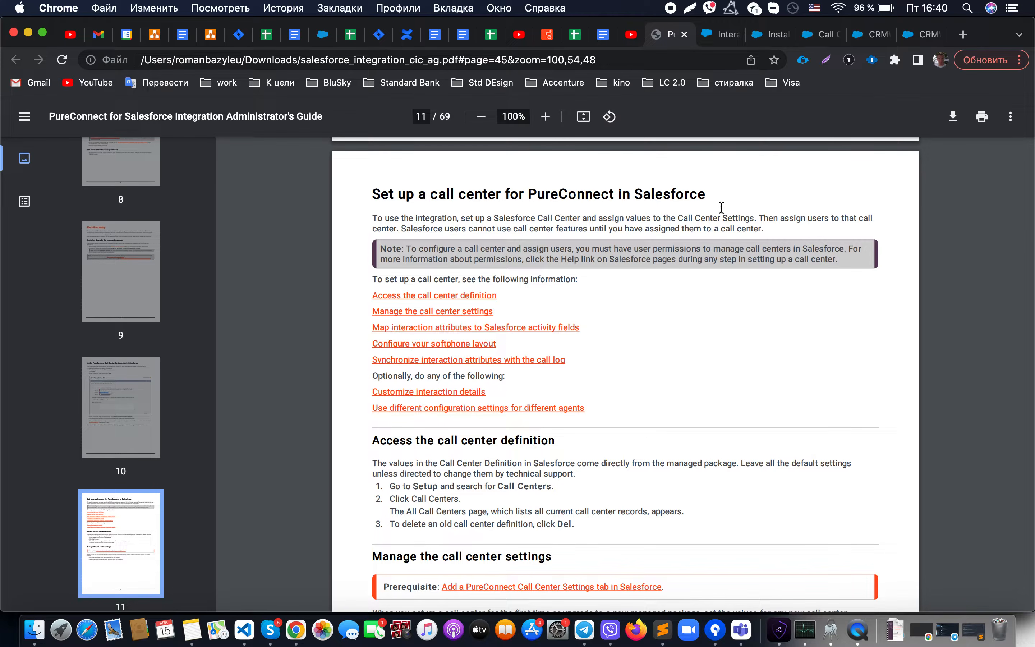
pyautogui.click(811, 34)
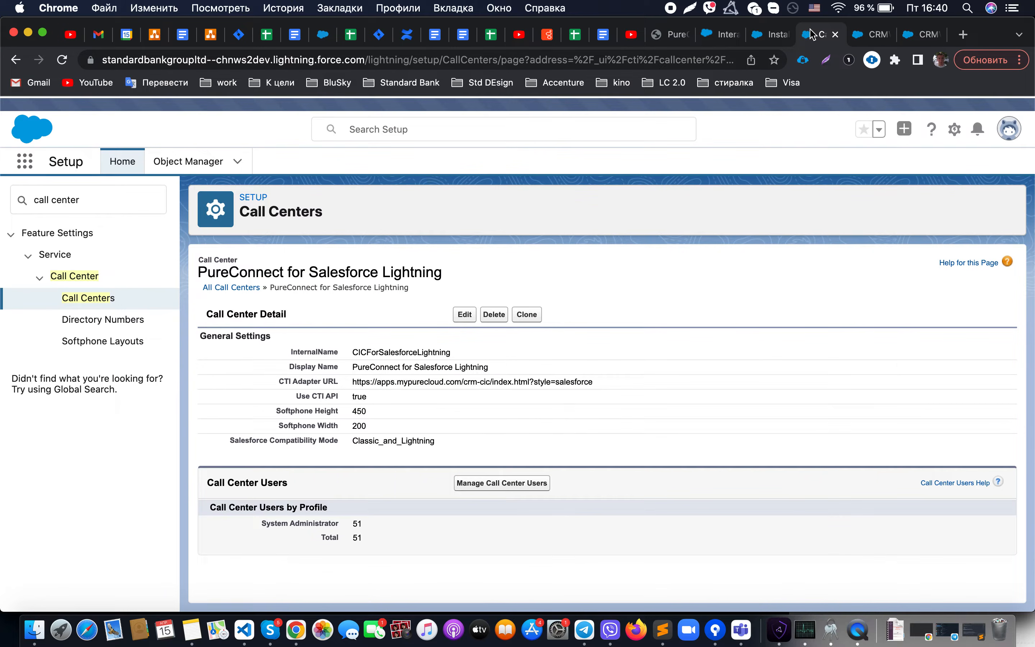
pyautogui.click(862, 36)
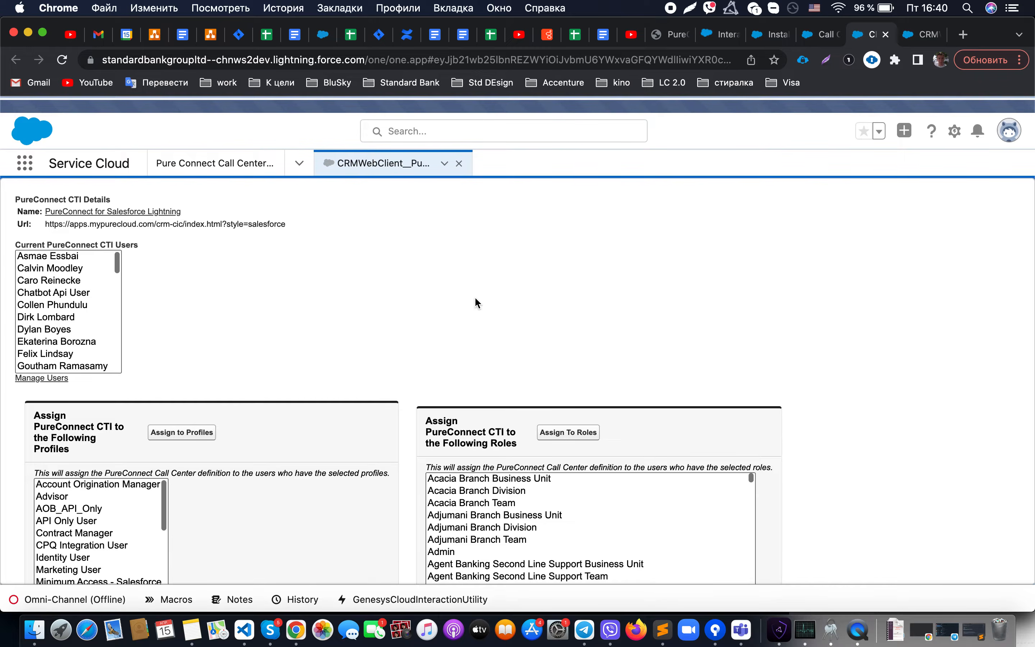
pyautogui.click(721, 34)
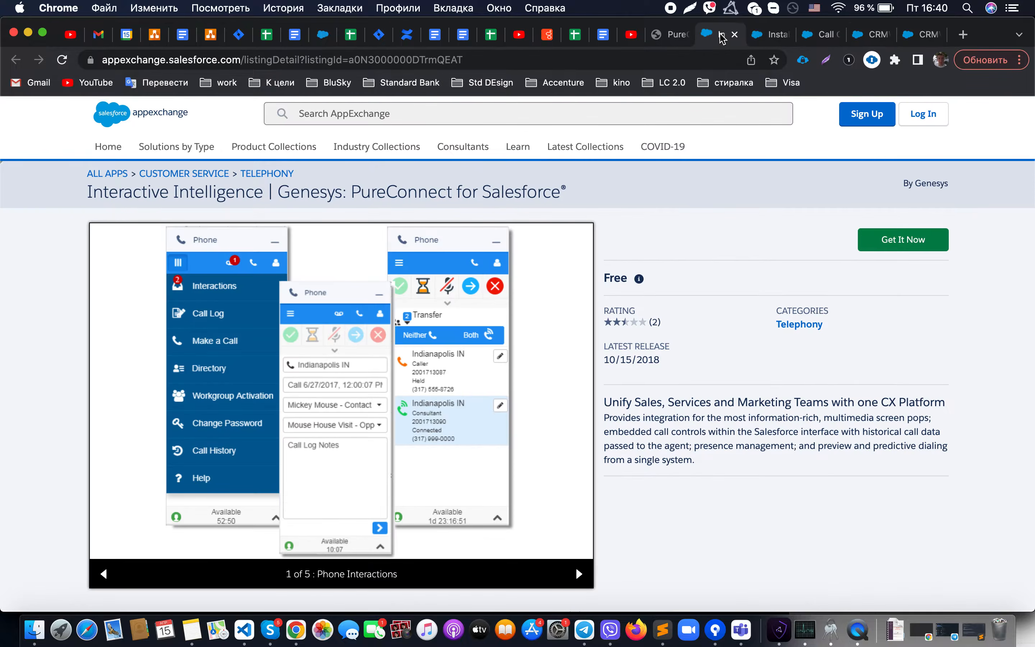
pyautogui.click(771, 34)
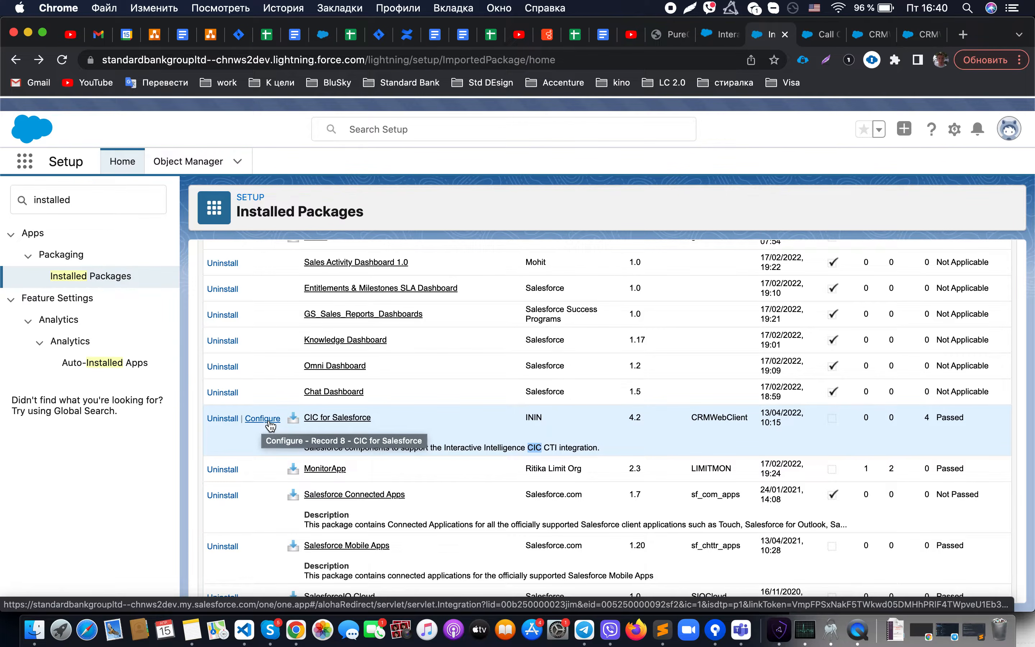
pyautogui.click(842, 35)
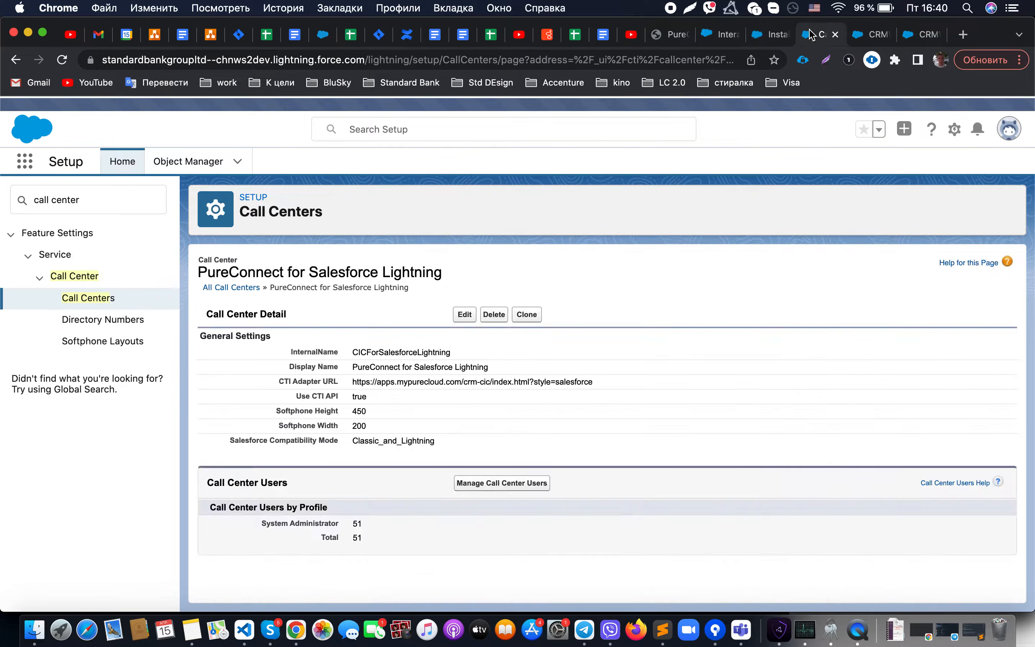
# Select the API Only User profile on the PureConnect CTI assignment page and look over the roles available for assignment.
pyautogui.click(861, 35)
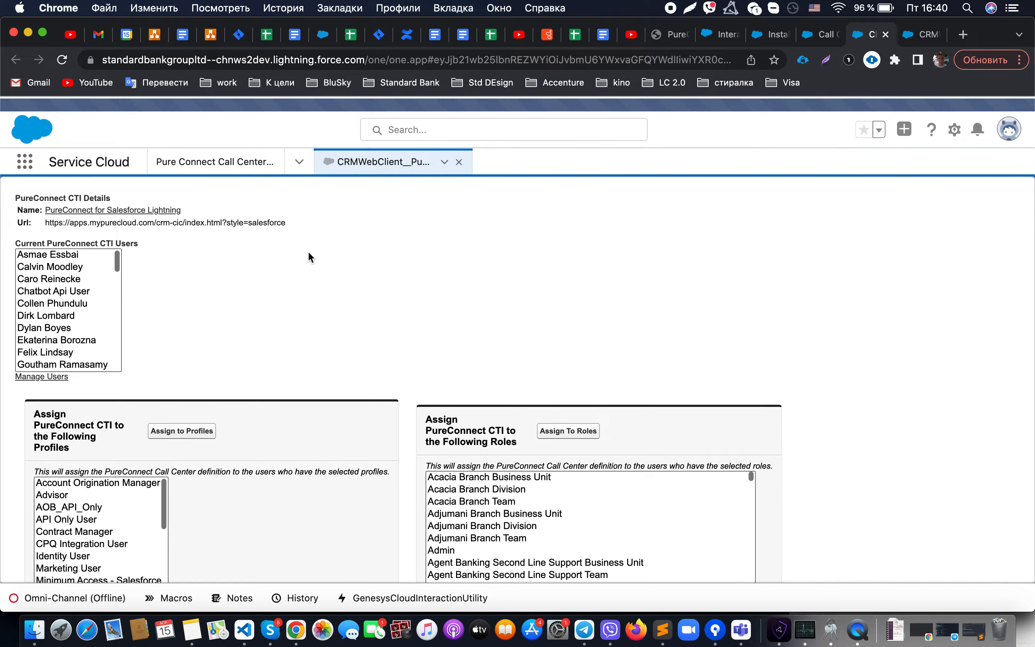
pyautogui.scroll(-3, 183, 292)
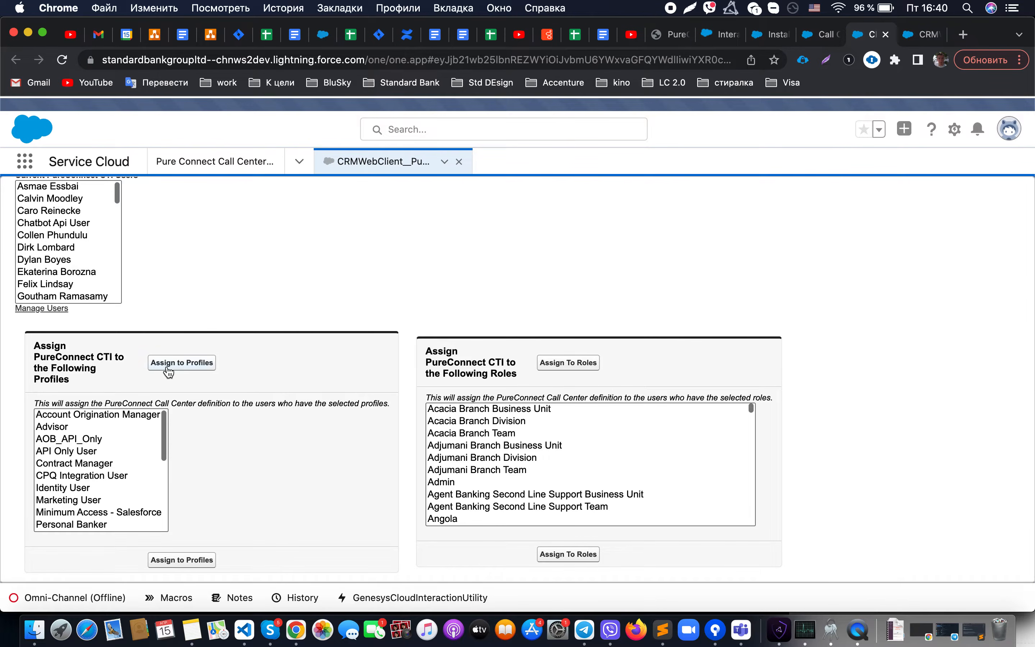
pyautogui.click(97, 451)
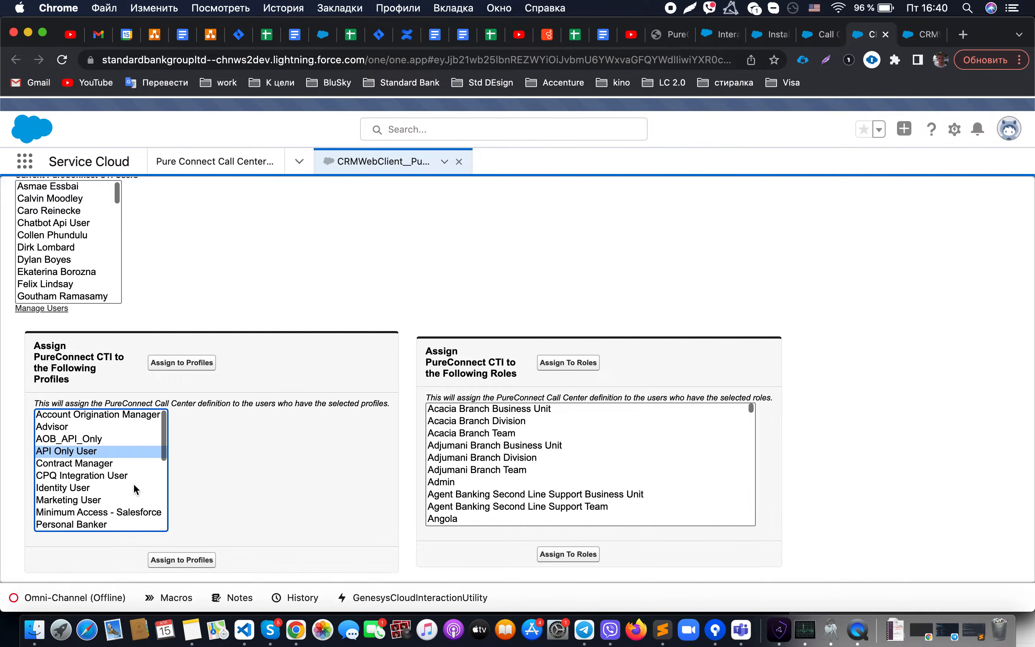
pyautogui.click(182, 560)
pyautogui.scroll(-1, 519, 489)
pyautogui.scroll(-2, 520, 492)
pyautogui.scroll(3, 520, 492)
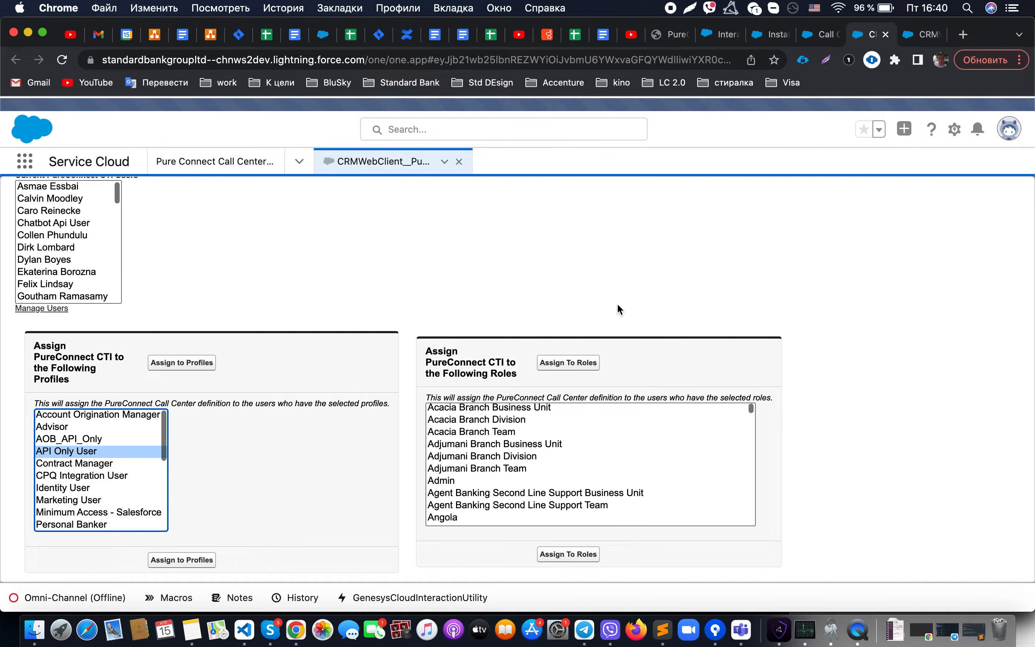
# Return to the guide and read how to access the call center definition and manage the call center settings, including the sample settings form.
pyautogui.click(674, 36)
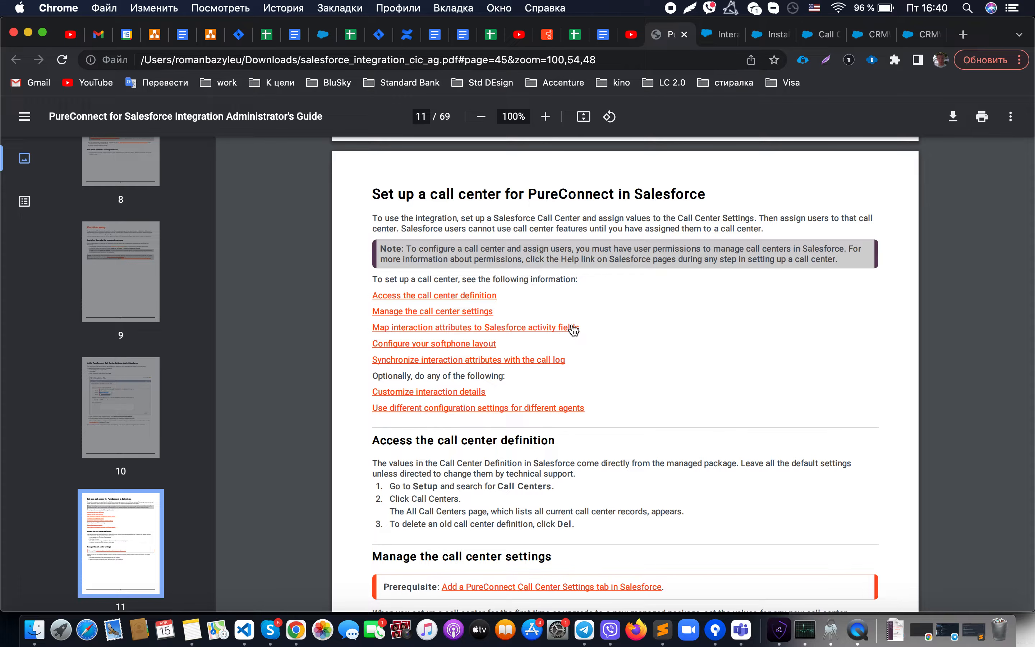
pyautogui.scroll(-3, 573, 330)
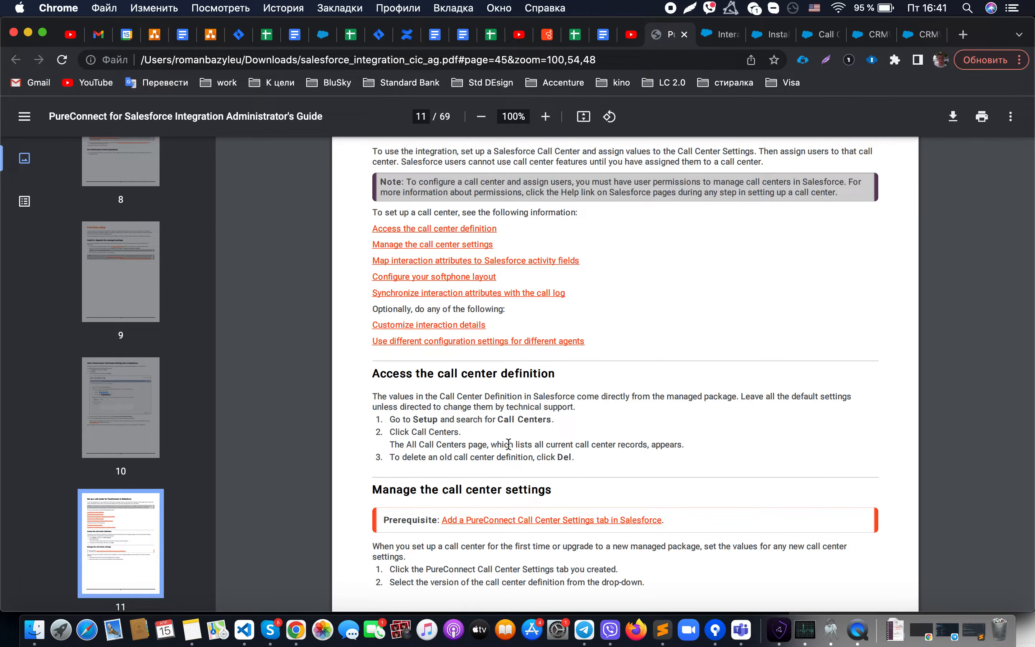
pyautogui.scroll(-2, 555, 475)
pyautogui.scroll(-5, 555, 475)
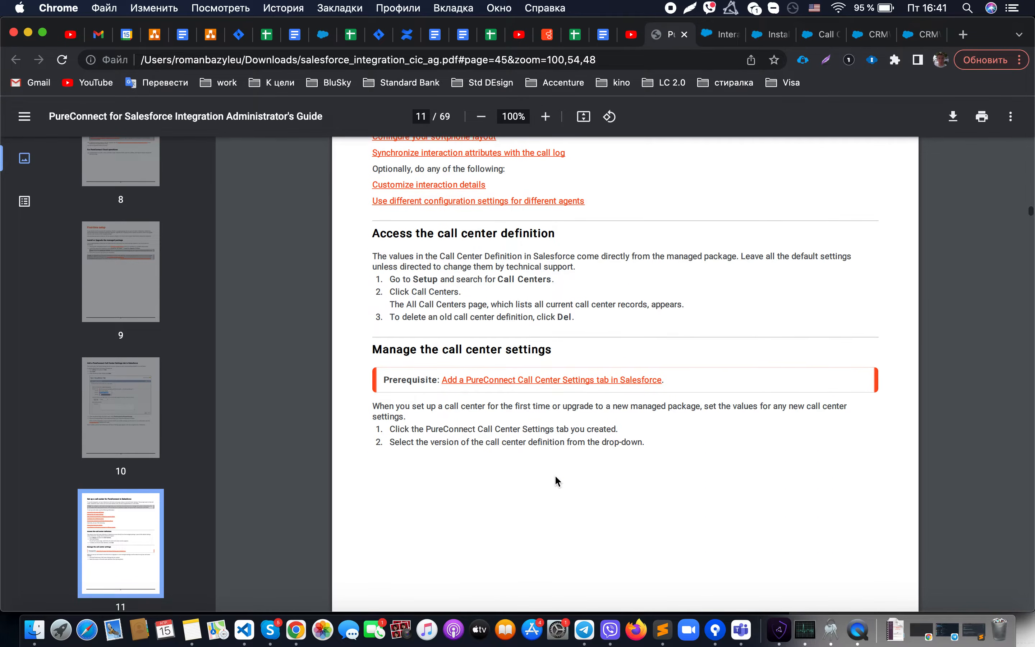
pyautogui.scroll(-15, 554, 474)
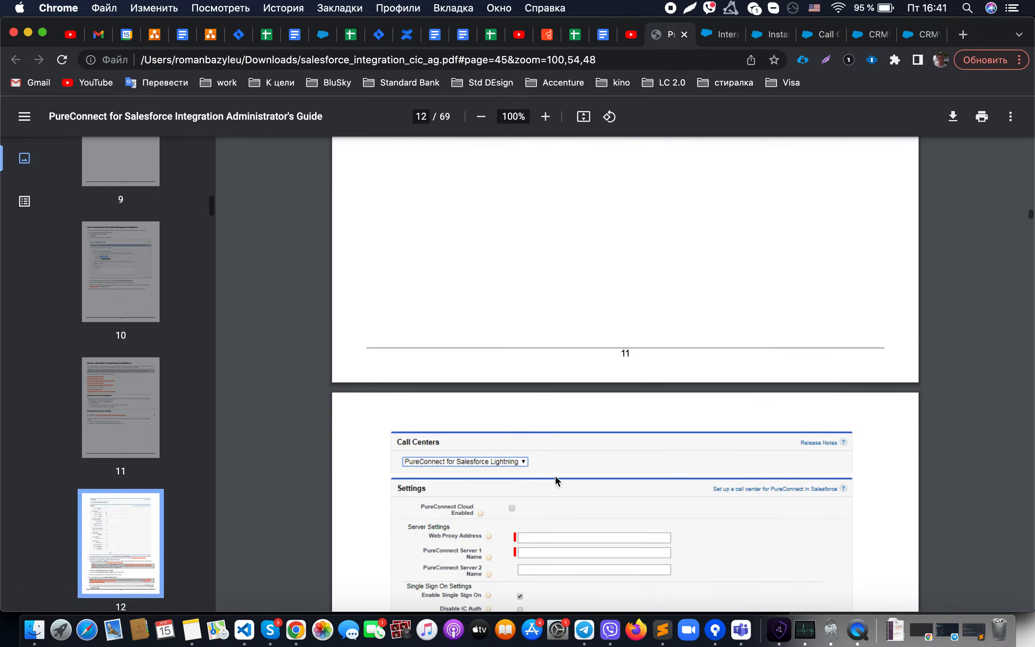
pyautogui.scroll(-1, 555, 474)
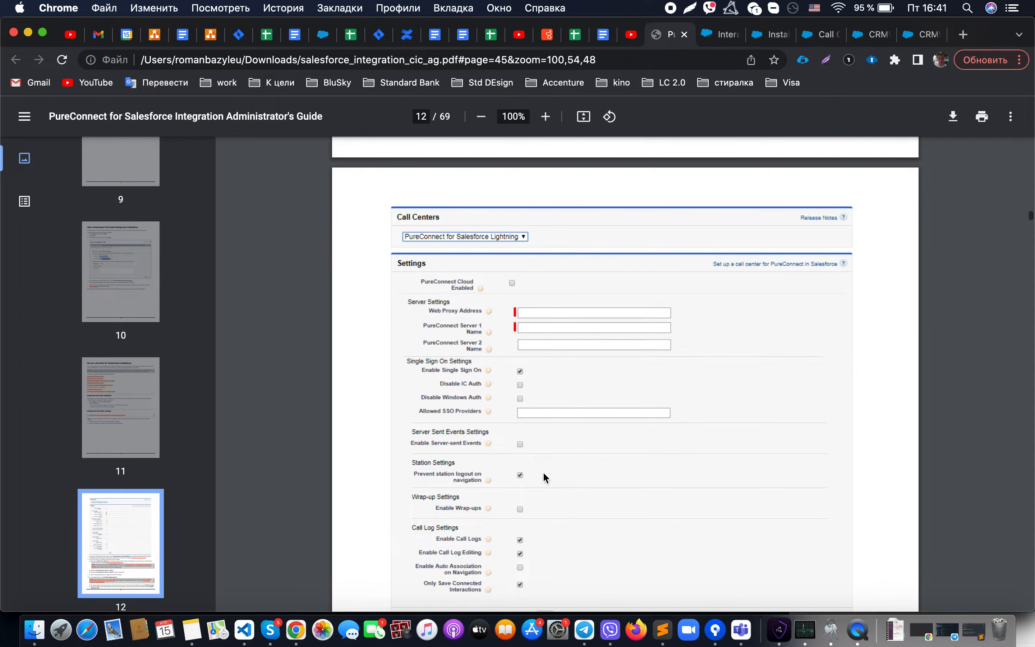
pyautogui.scroll(-9, 544, 474)
pyautogui.scroll(4, 543, 474)
pyautogui.scroll(3, 543, 472)
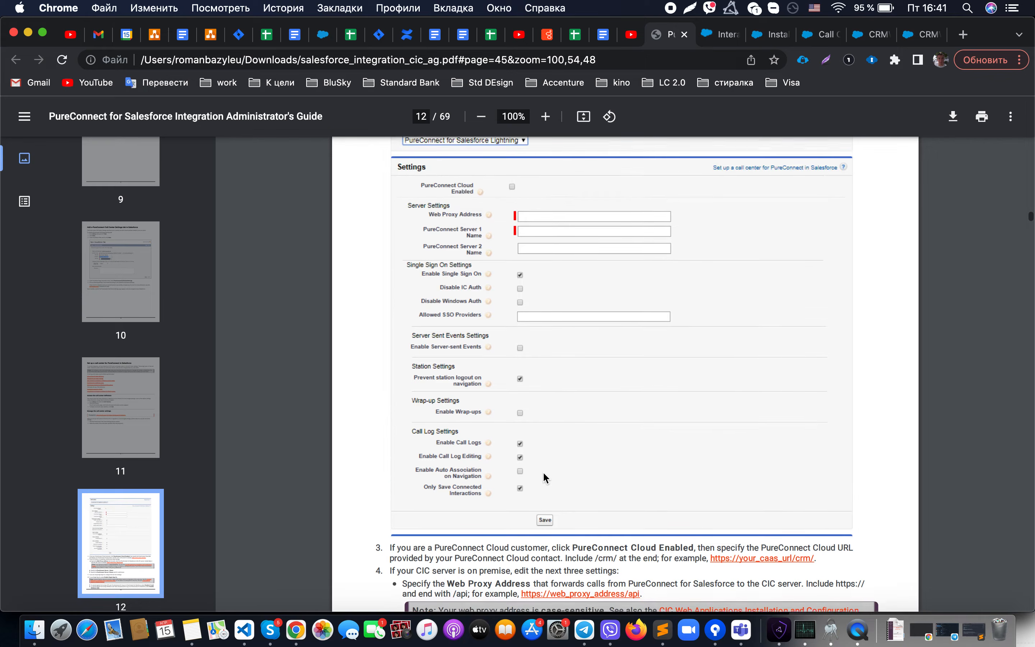
# Read the guide's instructions for the PureConnect Cloud URL, the Web Proxy Address and the PureConnect Server 1 and 2 names.
pyautogui.scroll(-1, 470, 211)
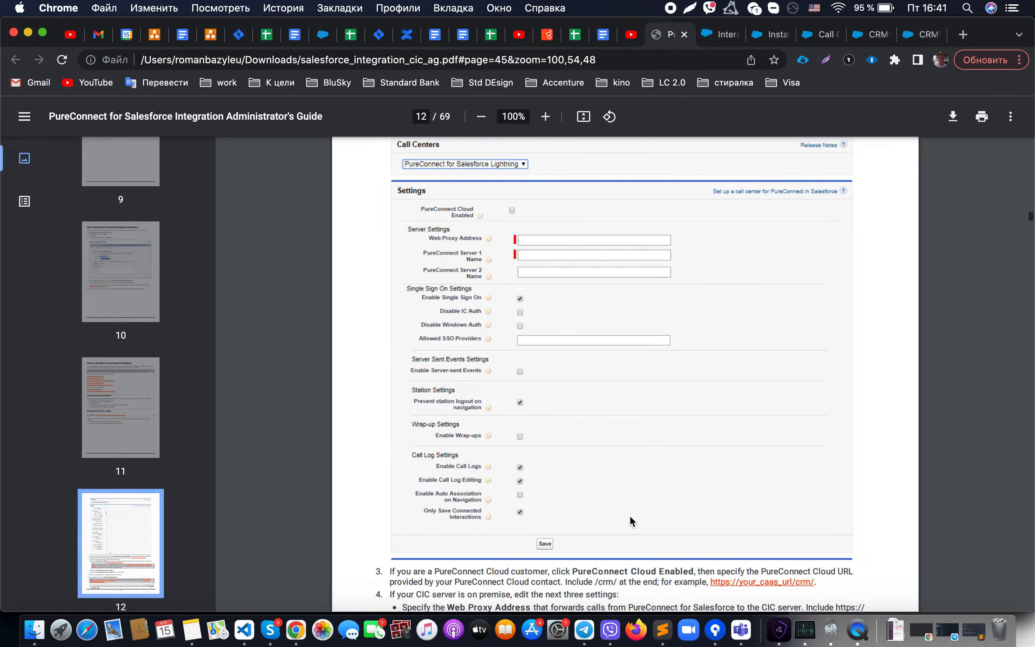
pyautogui.scroll(-1, 630, 517)
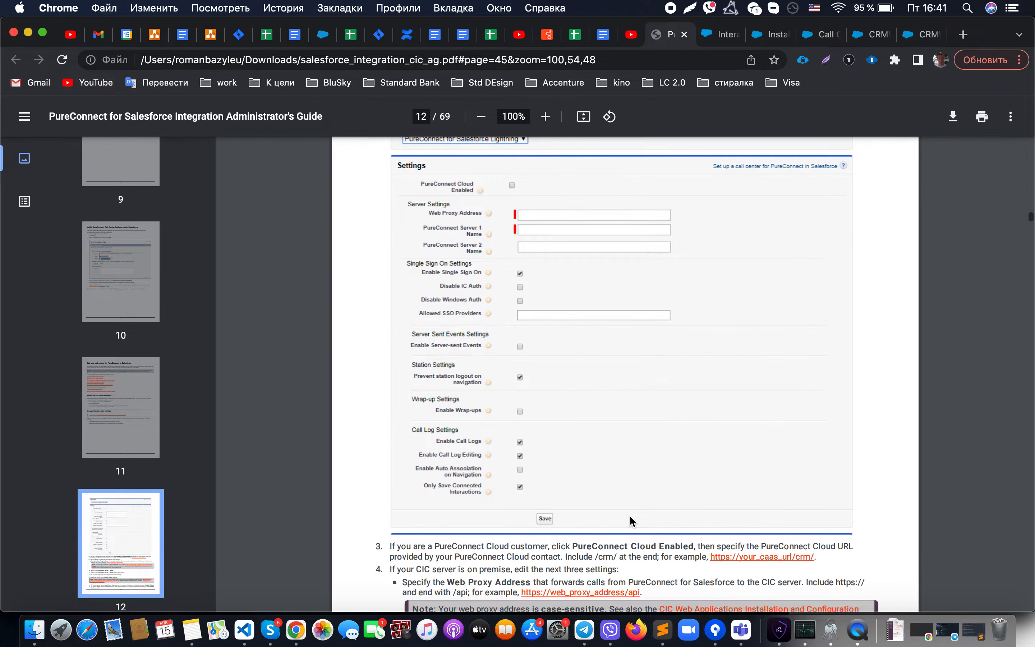
pyautogui.scroll(-1, 629, 514)
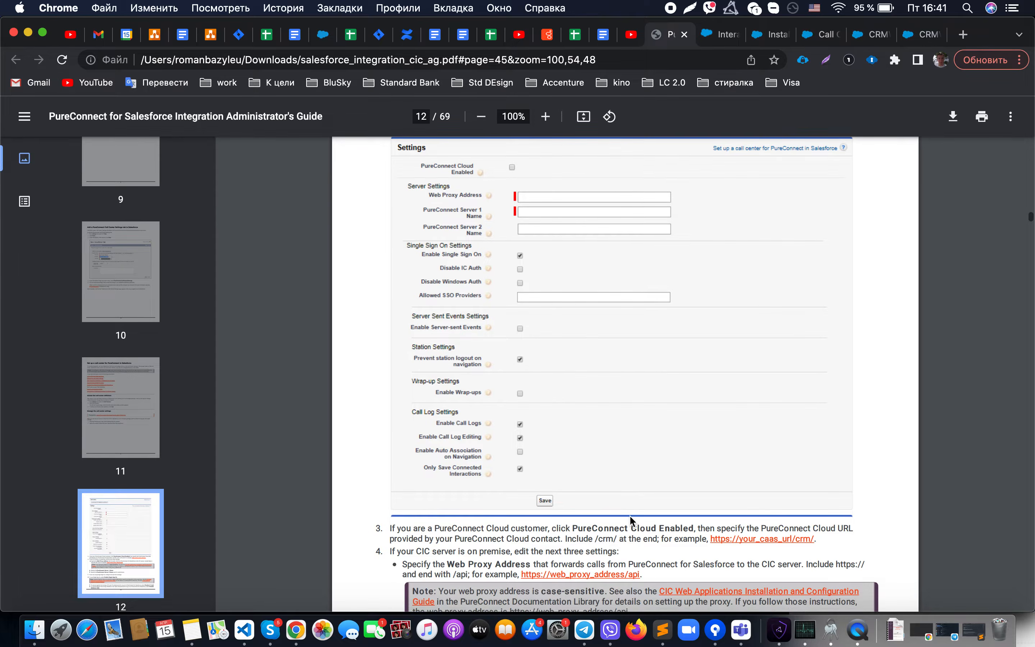
pyautogui.scroll(-1, 629, 515)
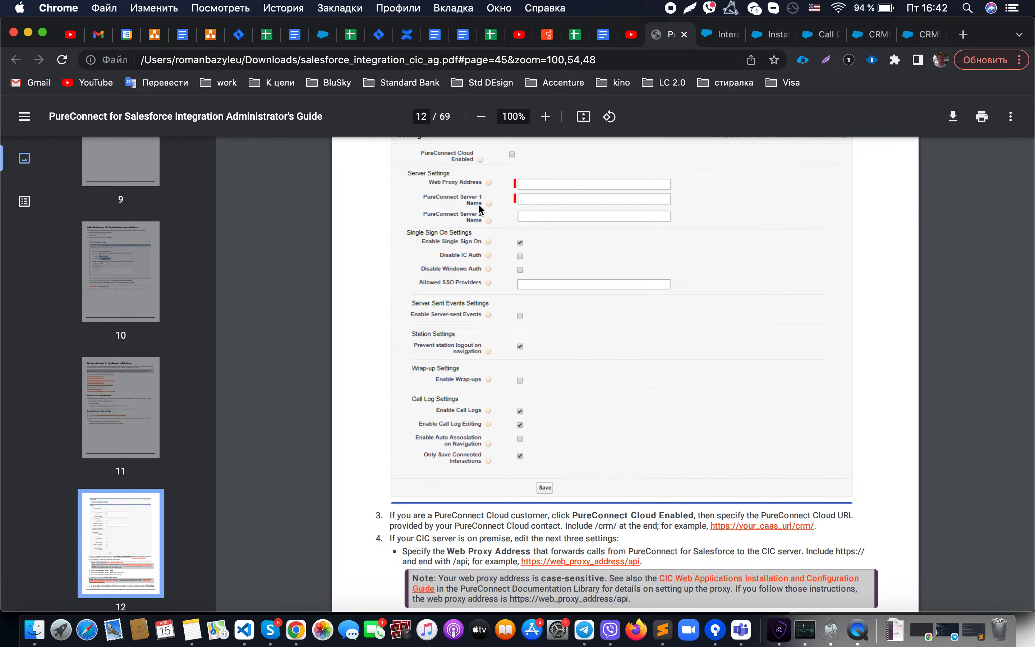
pyautogui.scroll(-2, 473, 323)
pyautogui.scroll(-2, 473, 323)
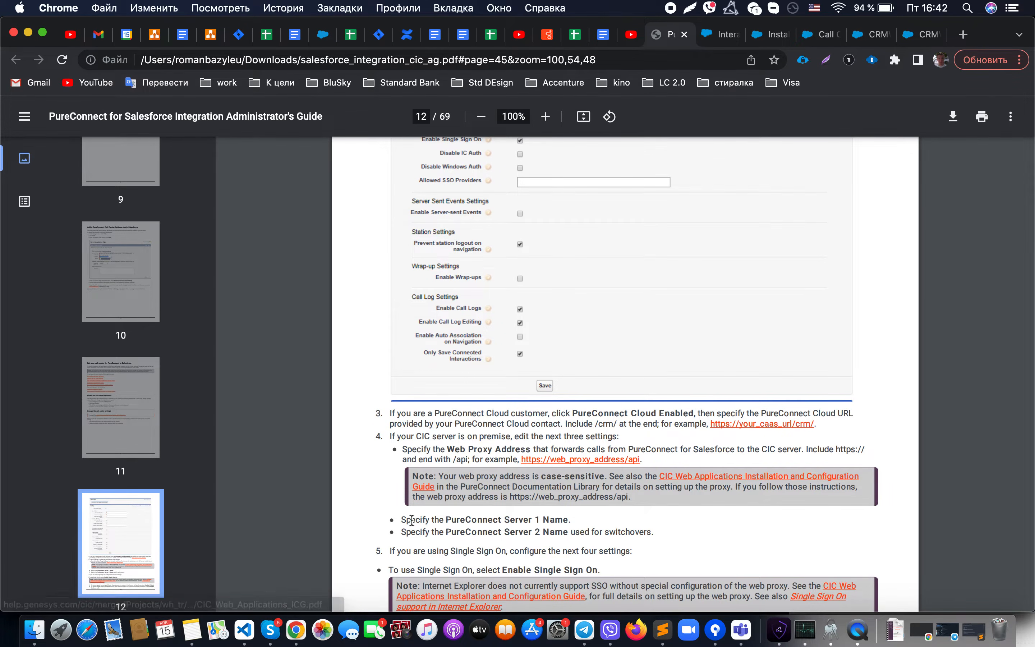
pyautogui.moveTo(411, 519); pyautogui.dragTo(559, 520)
pyautogui.click(531, 524)
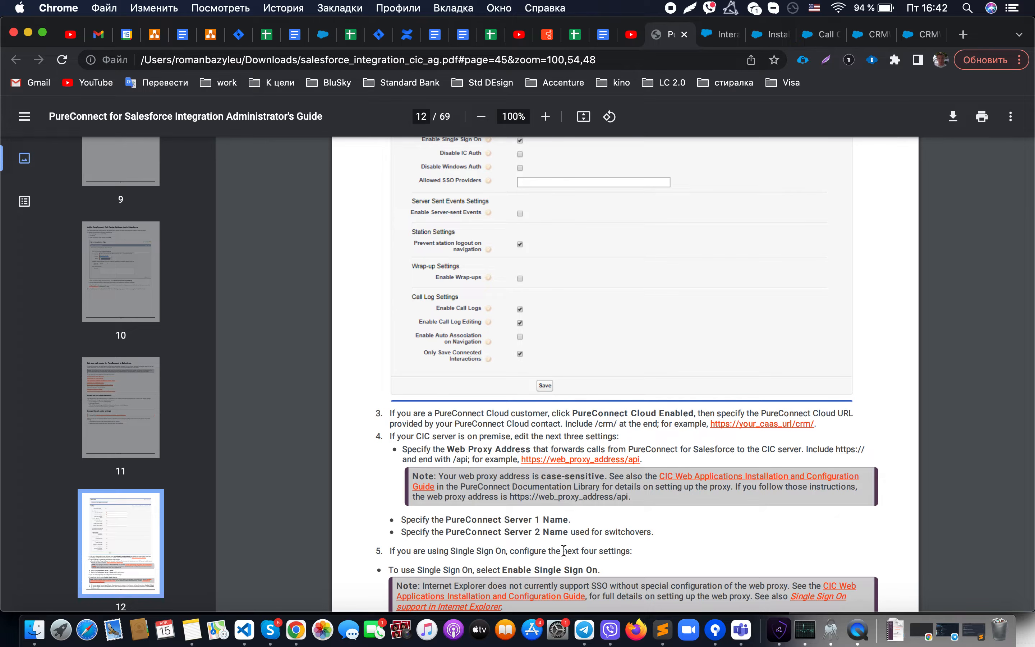
# Examine the guide's Single Sign On, Disable IC Auth and Disable Windows Auth instructions and compare them with the sample settings form.
pyautogui.scroll(-2, 564, 550)
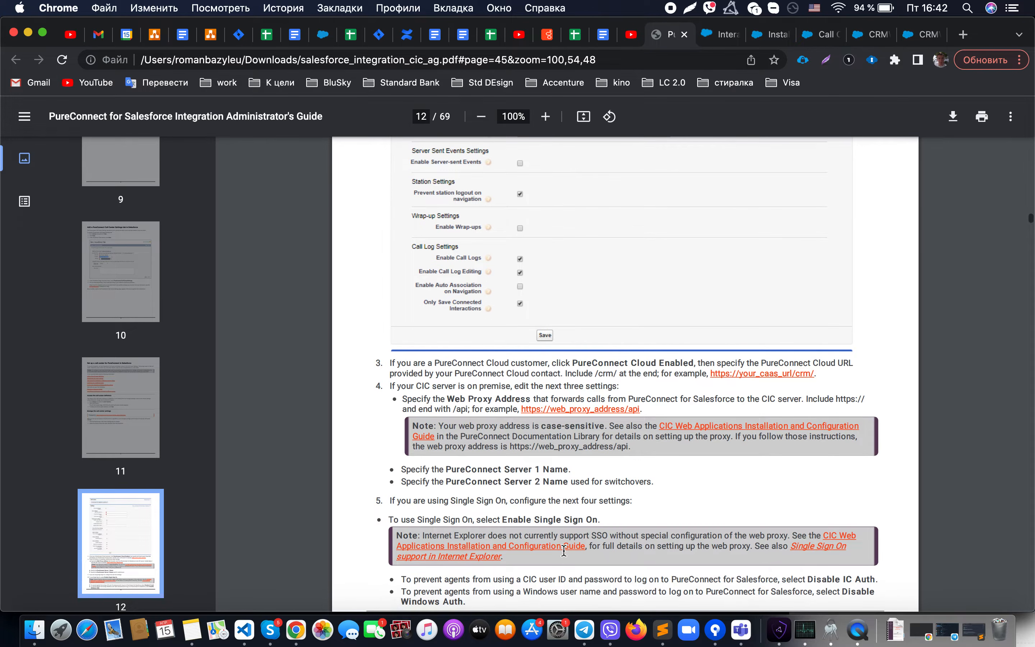
pyautogui.scroll(10, 601, 462)
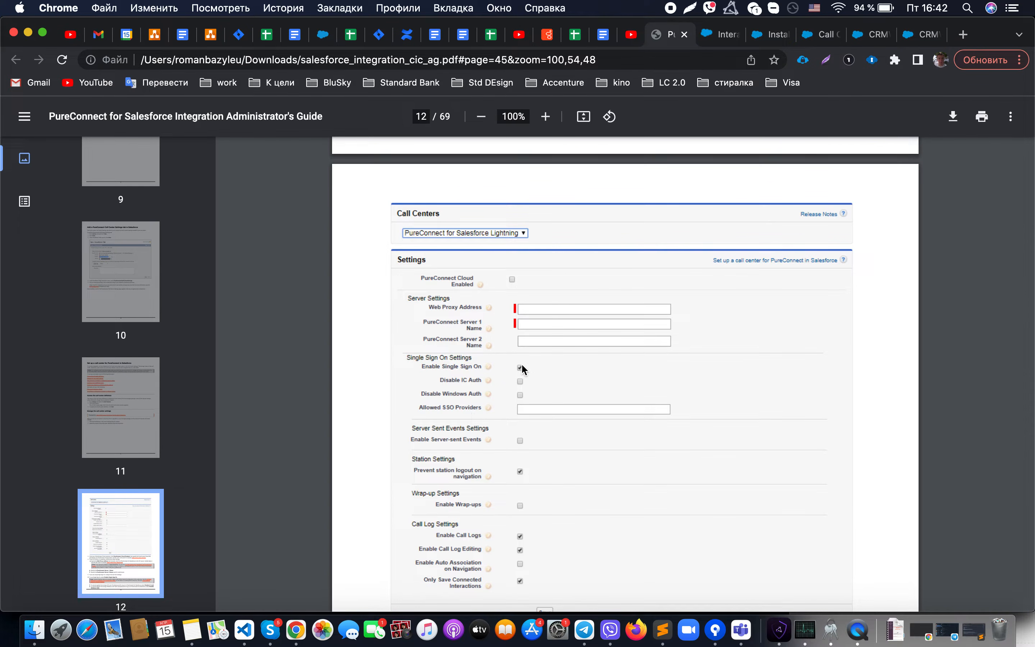
pyautogui.scroll(-2, 515, 479)
pyautogui.scroll(-11, 514, 476)
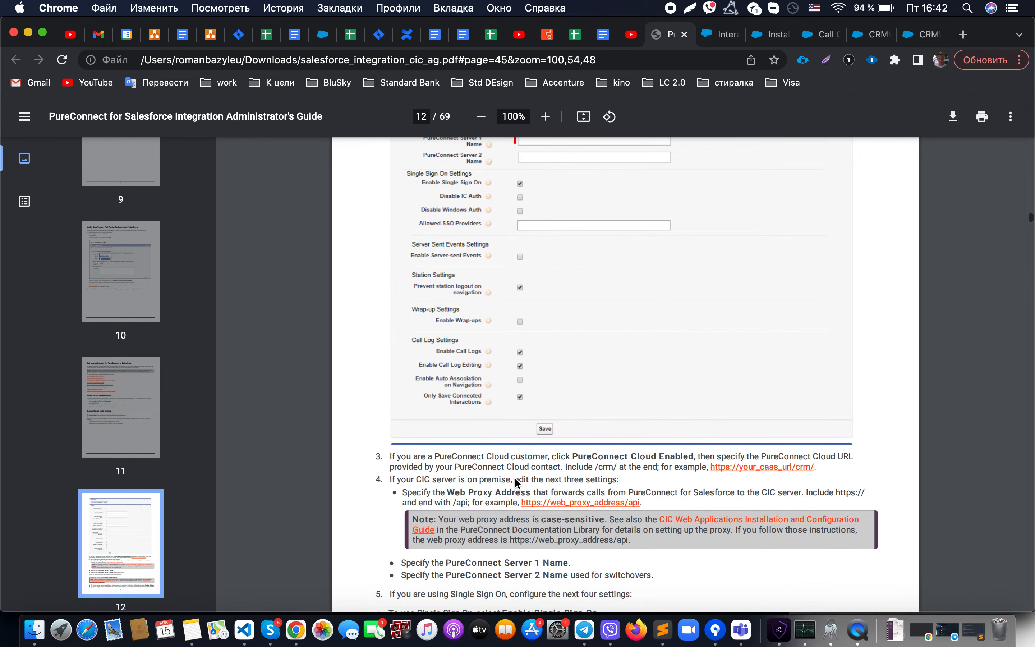
pyautogui.scroll(-1, 514, 477)
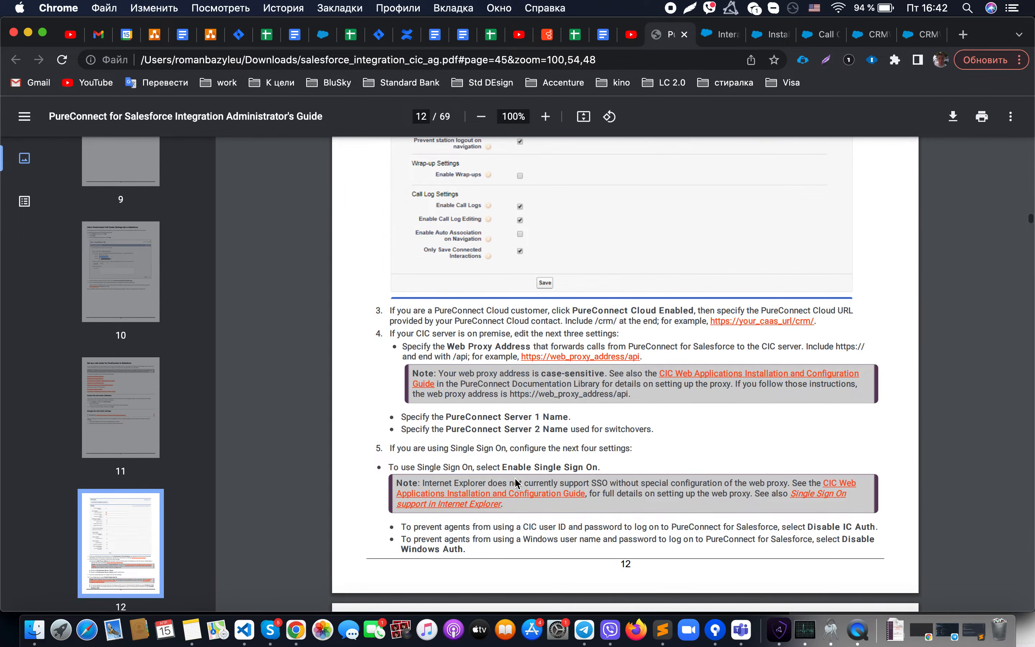
pyautogui.scroll(-1, 514, 477)
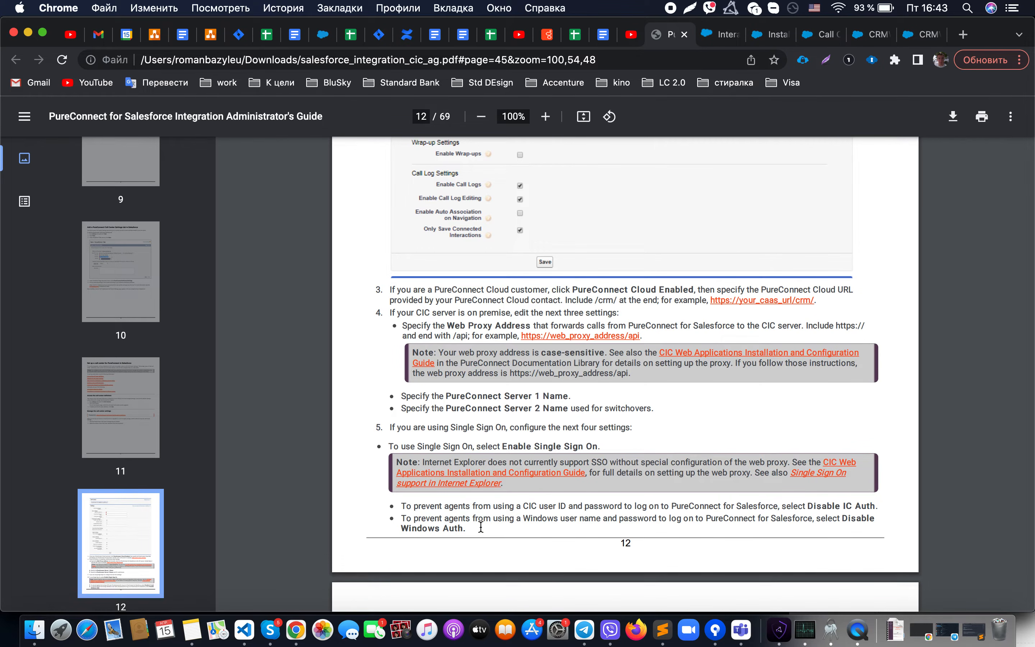
pyautogui.scroll(5, 507, 505)
pyautogui.scroll(3, 506, 503)
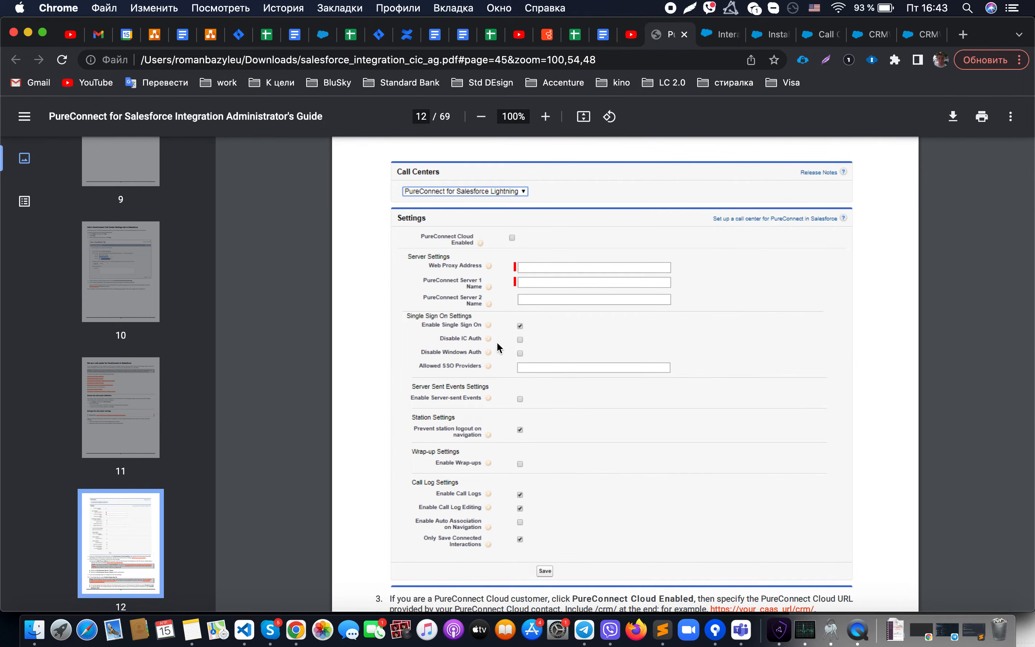
# Read the guide's Allowed SSO Providers, Server-sent Events and station logout instructions and compare them with the sample settings form.
pyautogui.scroll(-7, 531, 477)
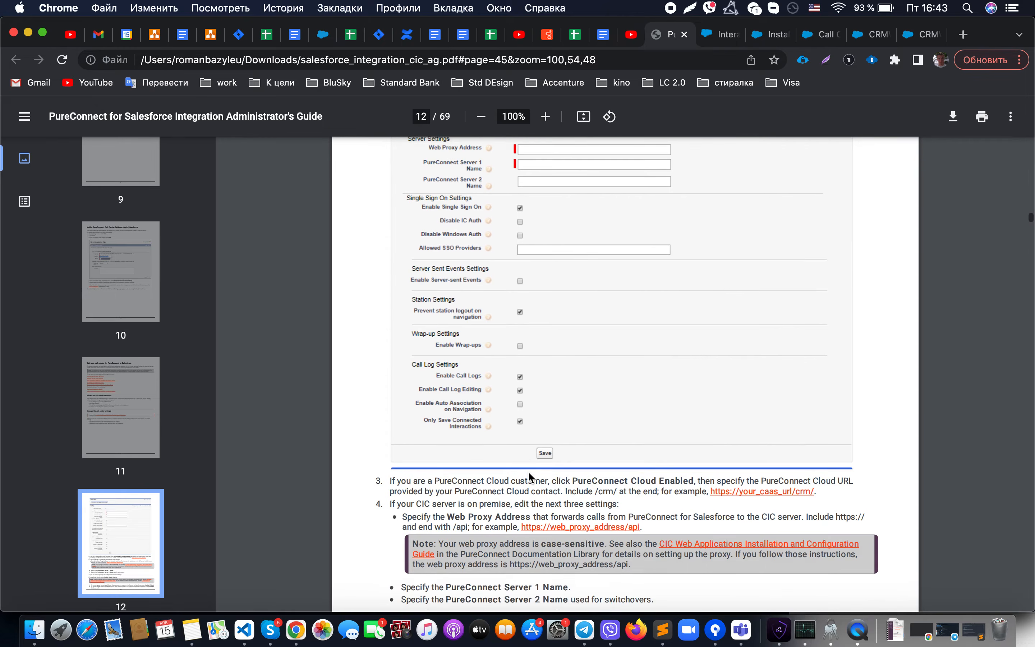
pyautogui.scroll(-4, 530, 477)
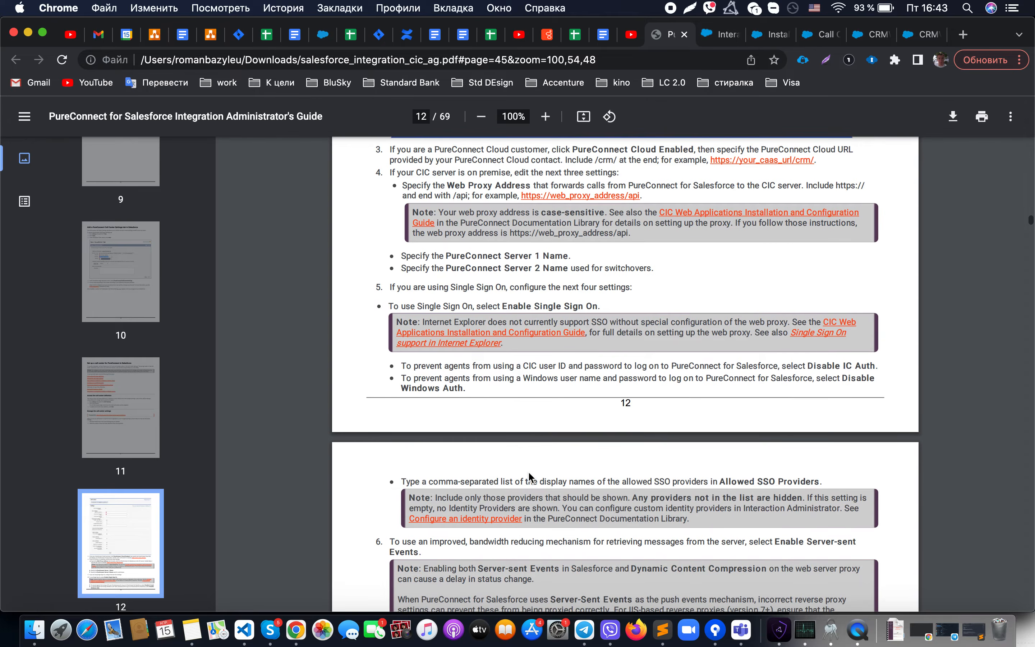
pyautogui.scroll(-2, 531, 477)
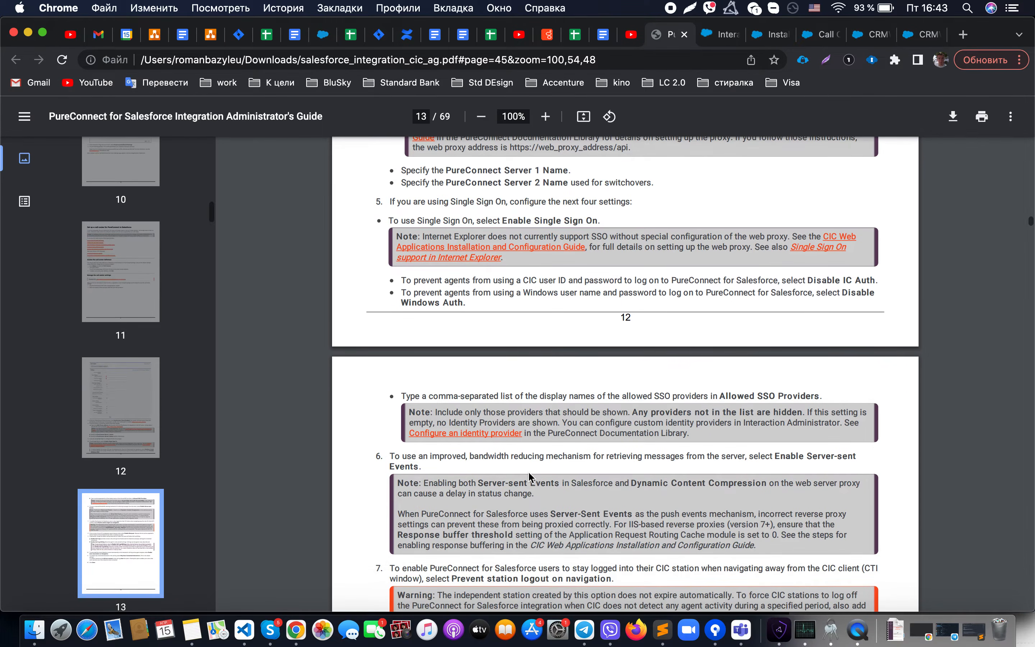
pyautogui.scroll(-2, 529, 476)
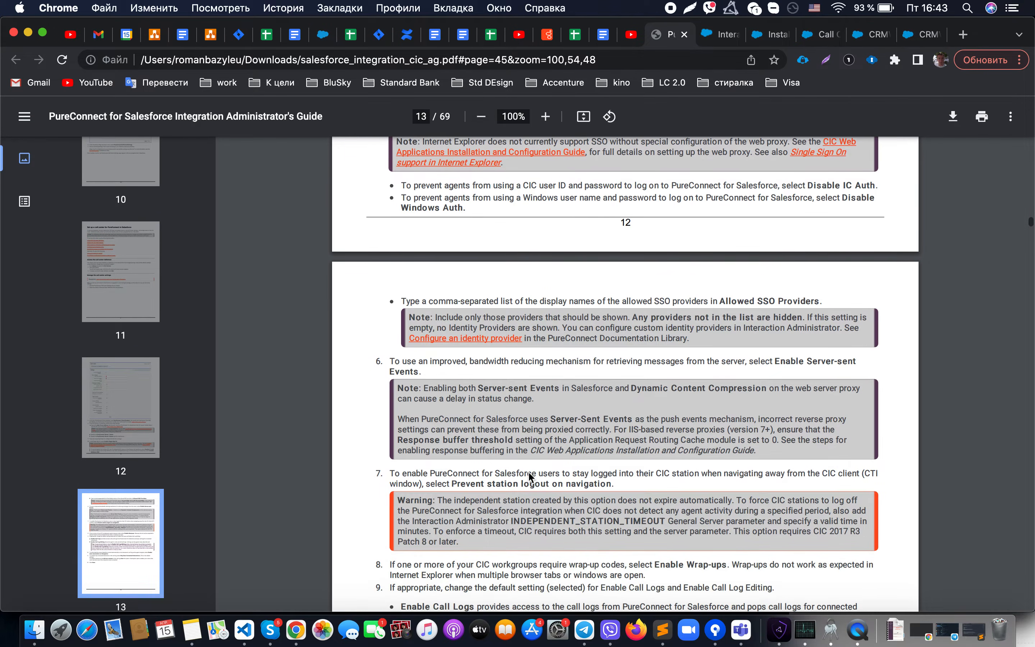
pyautogui.scroll(-1, 522, 487)
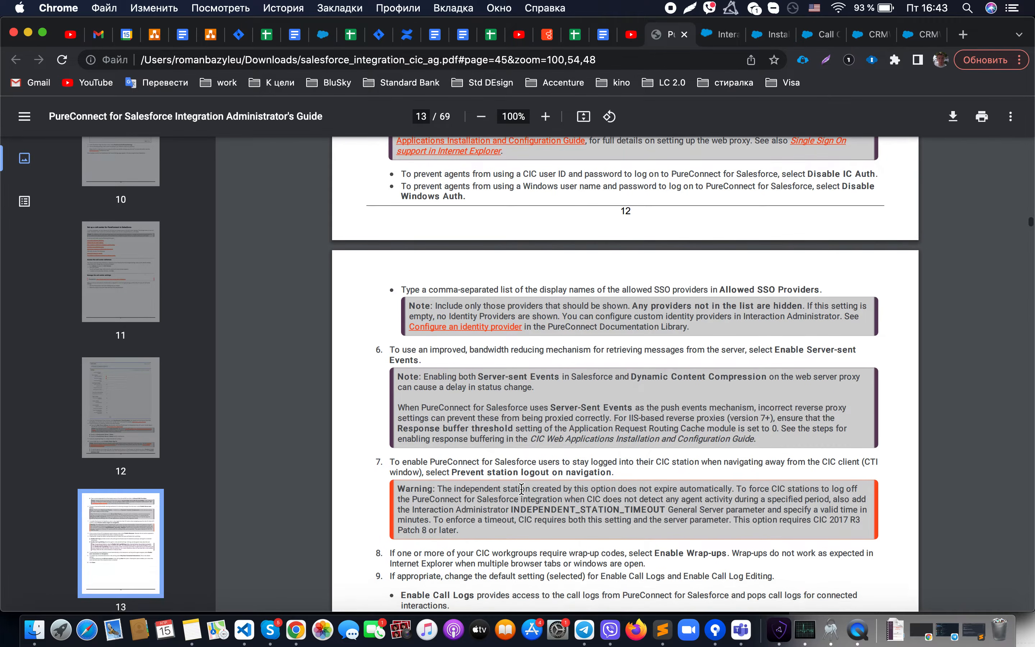
pyautogui.scroll(-1, 521, 488)
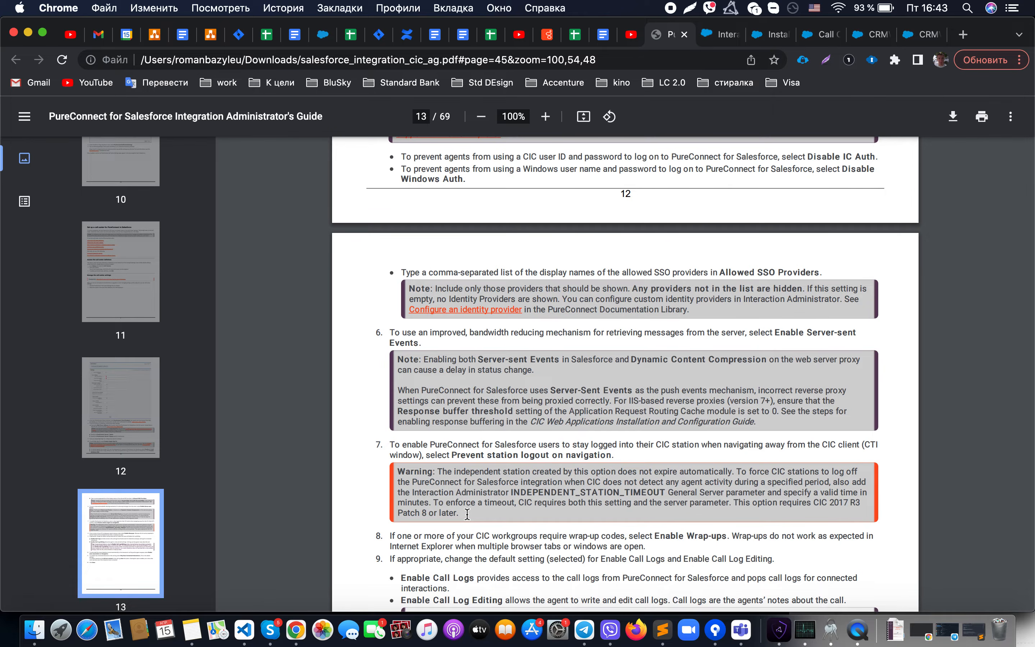
pyautogui.scroll(10, 576, 452)
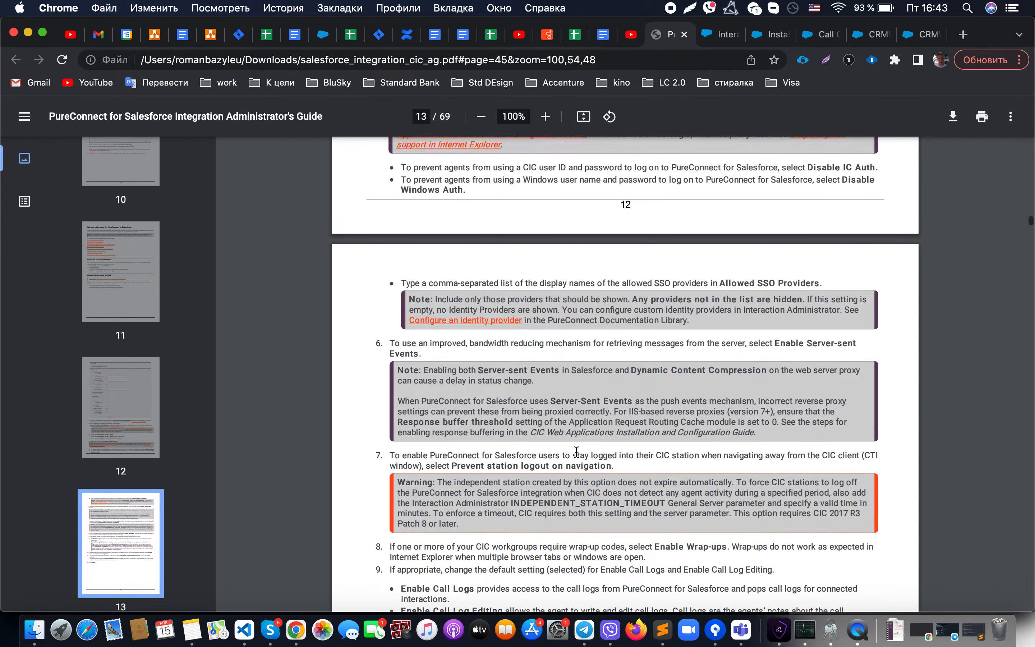
pyautogui.scroll(3, 576, 452)
pyautogui.scroll(-1, 576, 452)
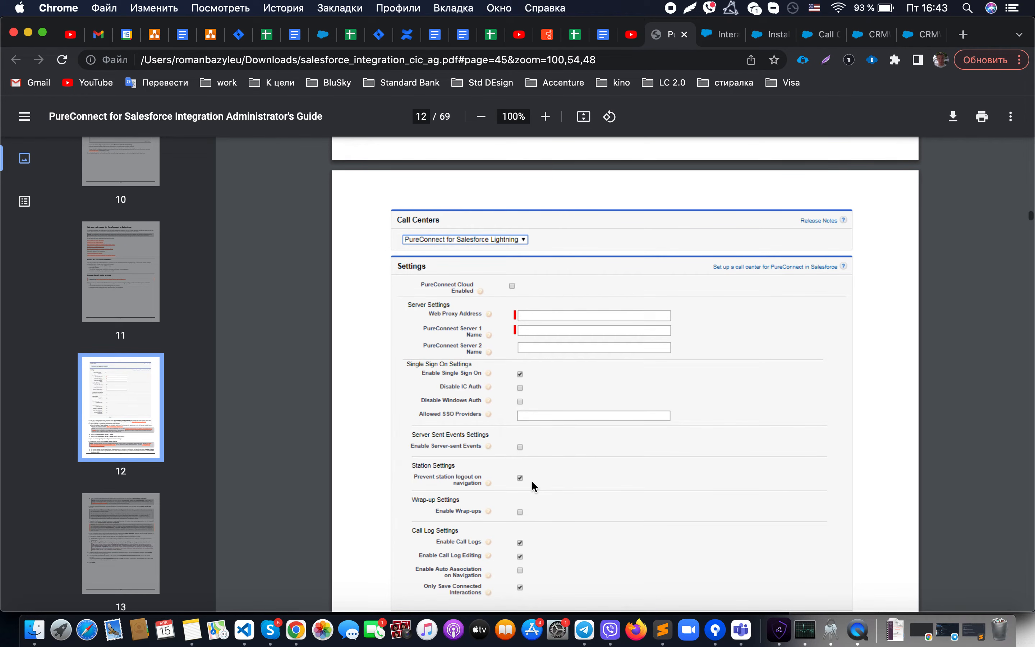
# Read the guide's remaining instructions on wrap-ups, call logs, auto association and saving only connected interactions.
pyautogui.scroll(-15, 531, 479)
pyautogui.scroll(-6, 531, 480)
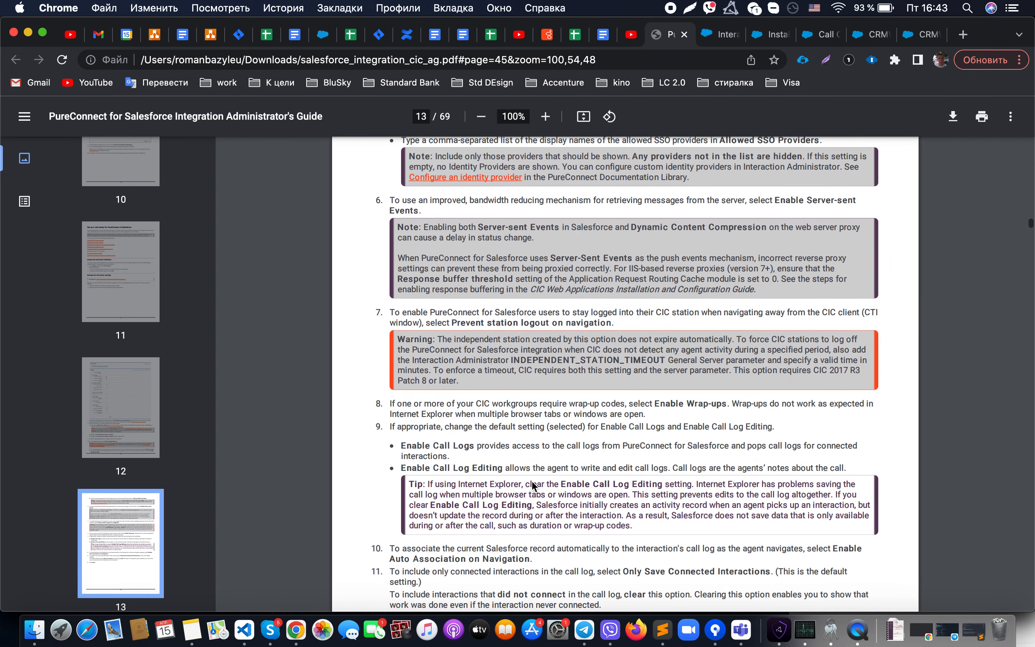
pyautogui.scroll(-3, 531, 480)
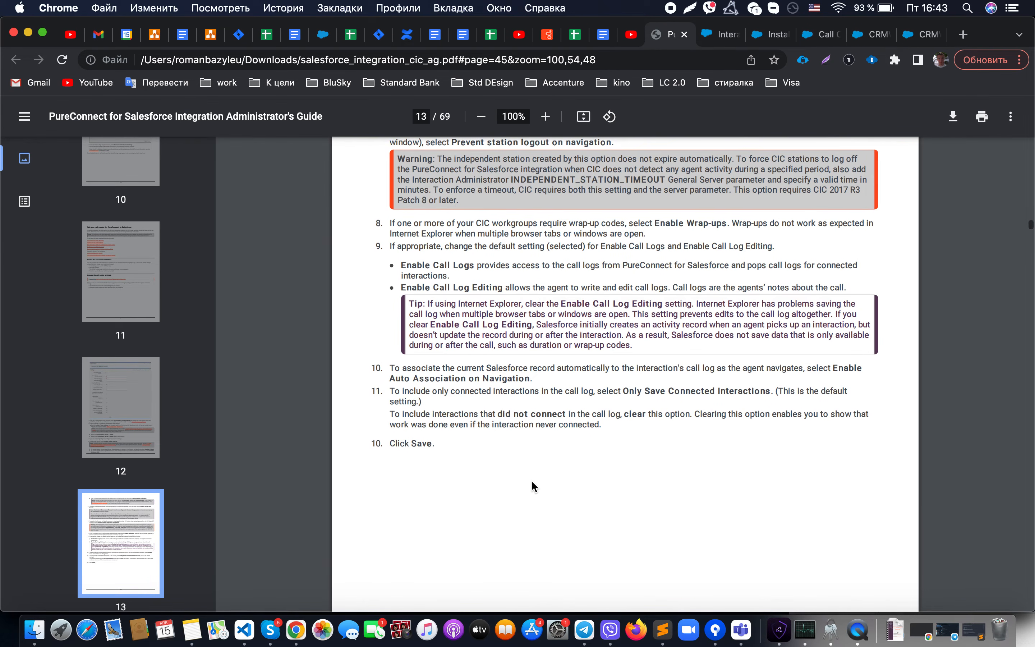
pyautogui.scroll(-4, 531, 479)
pyautogui.scroll(-3, 532, 482)
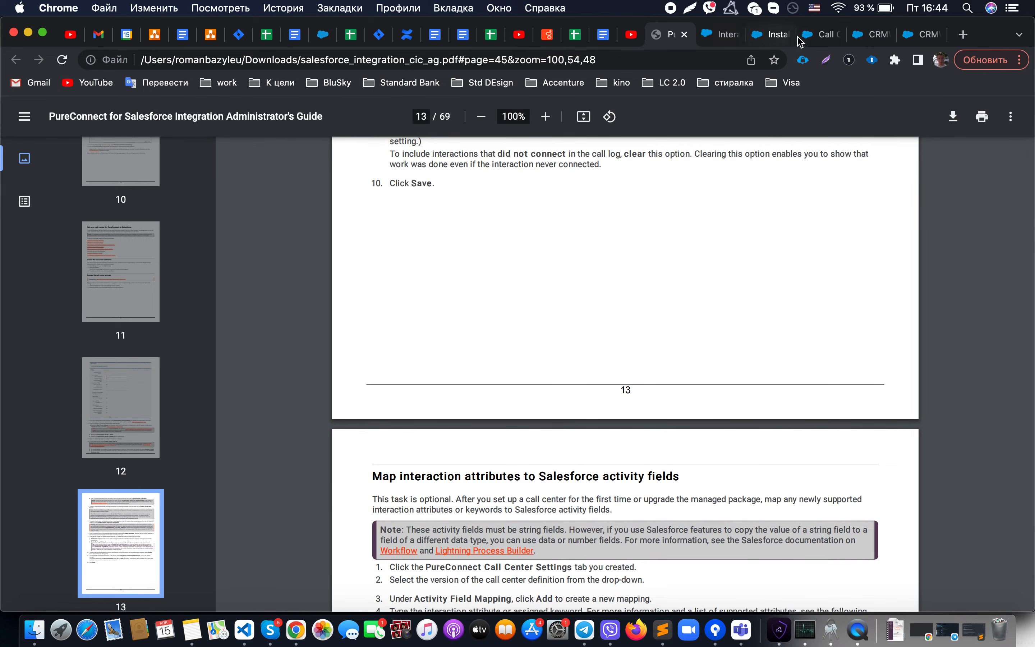
# Switch to the Pure Connect Call Center Settings page in Salesforce and examine its cloud, Single Sign On and station settings.
pyautogui.click(815, 36)
pyautogui.click(877, 34)
pyautogui.click(919, 34)
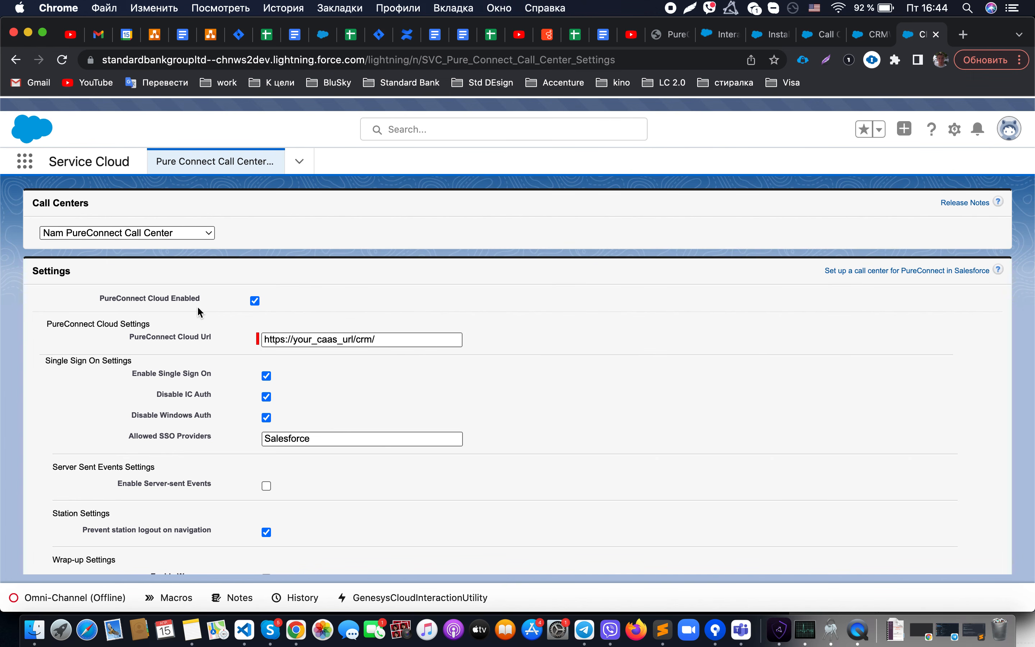
pyautogui.scroll(-1, 193, 398)
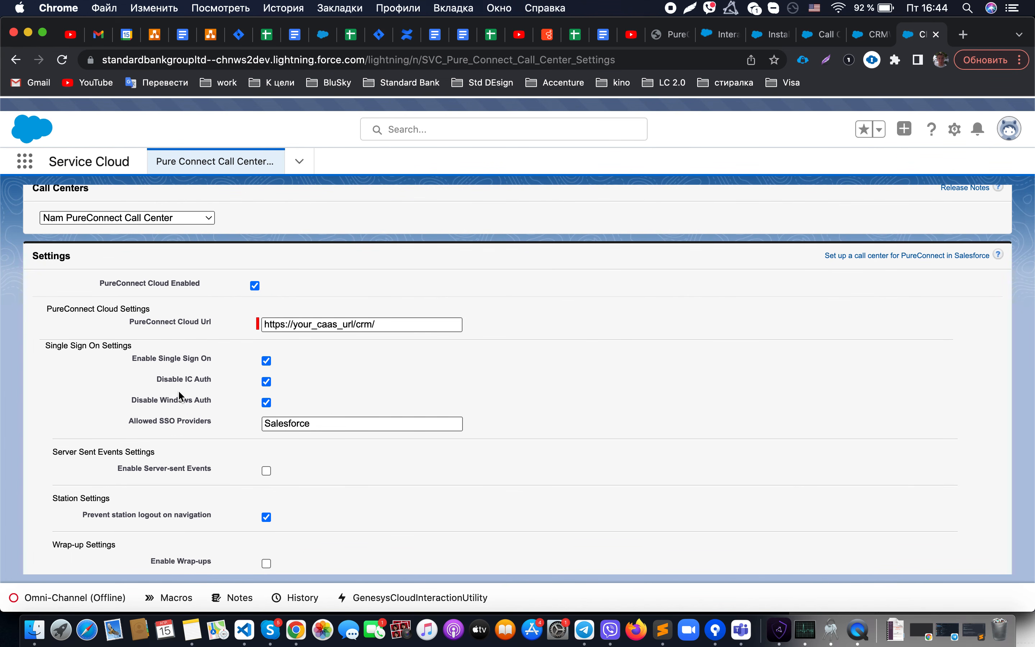